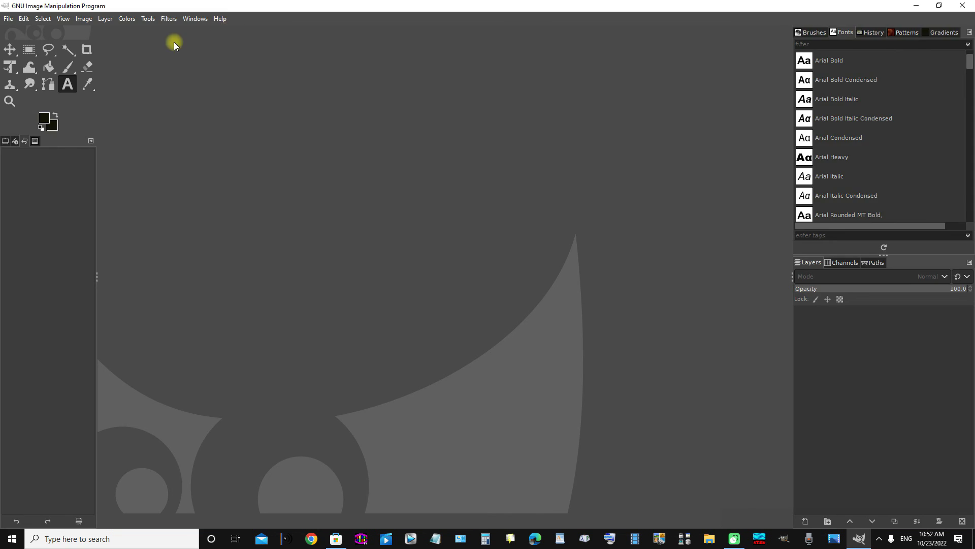
- Show GIMP's About dialog with version 2.10.32 and visit gimp.org from it
{"action": "left_click", "coordinate": [6, 20]}
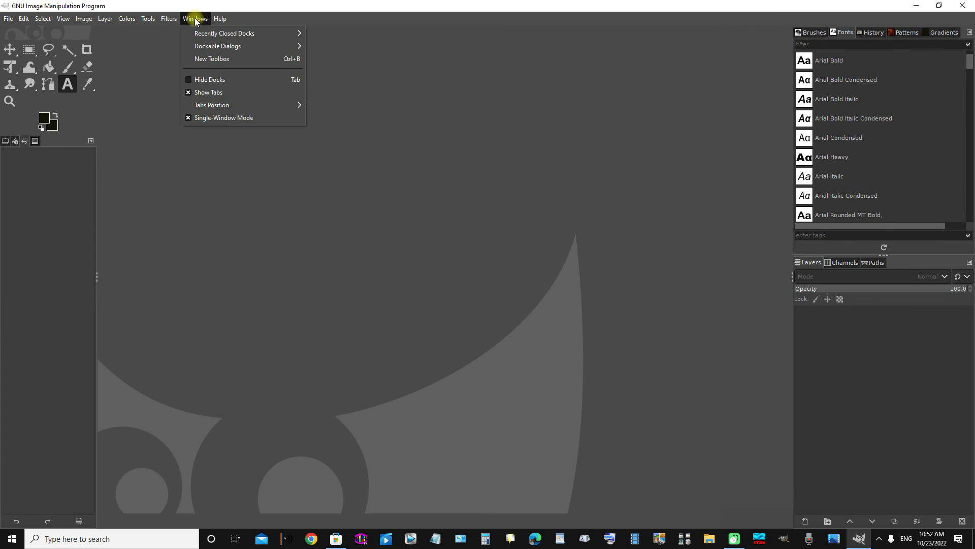
{"action": "mouse_move", "coordinate": [217, 19]}
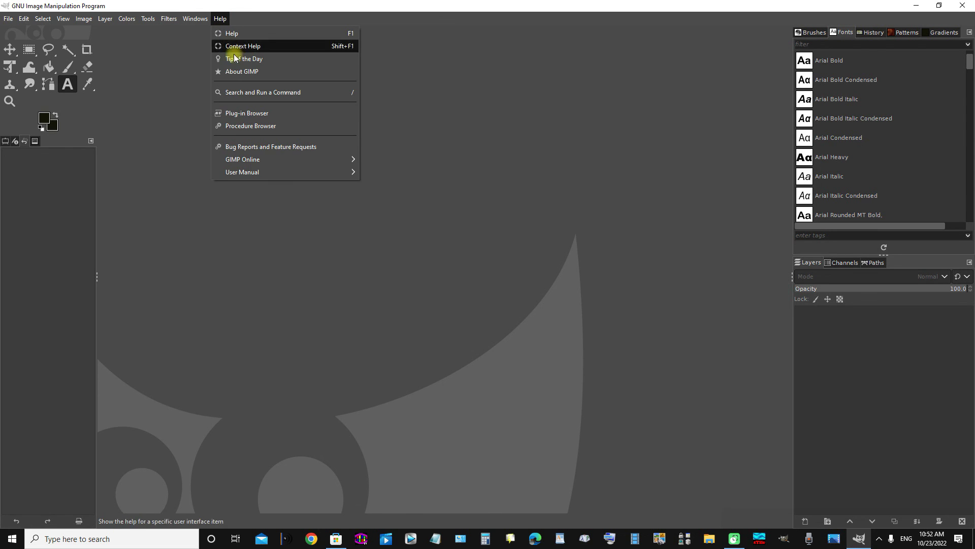
{"action": "left_click", "coordinate": [248, 71]}
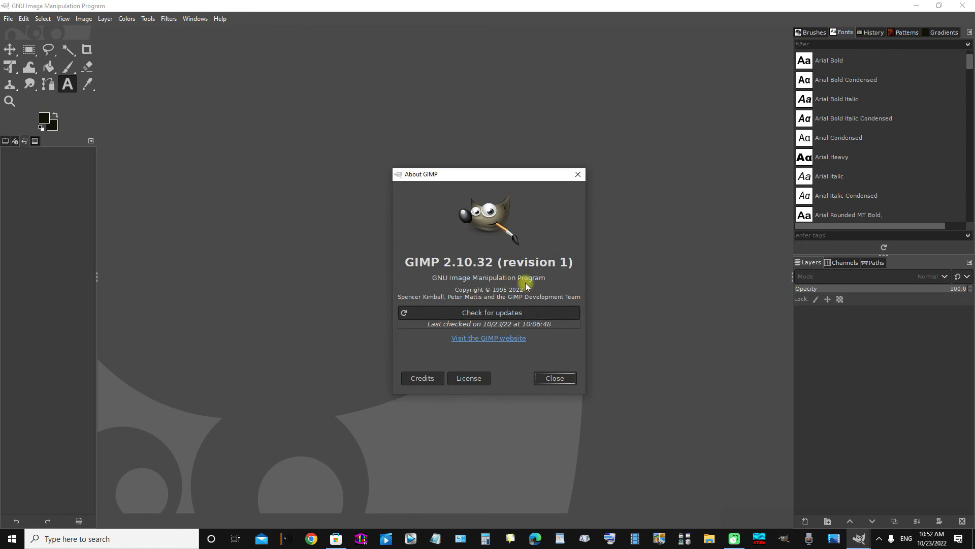
{"action": "left_click", "coordinate": [493, 339]}
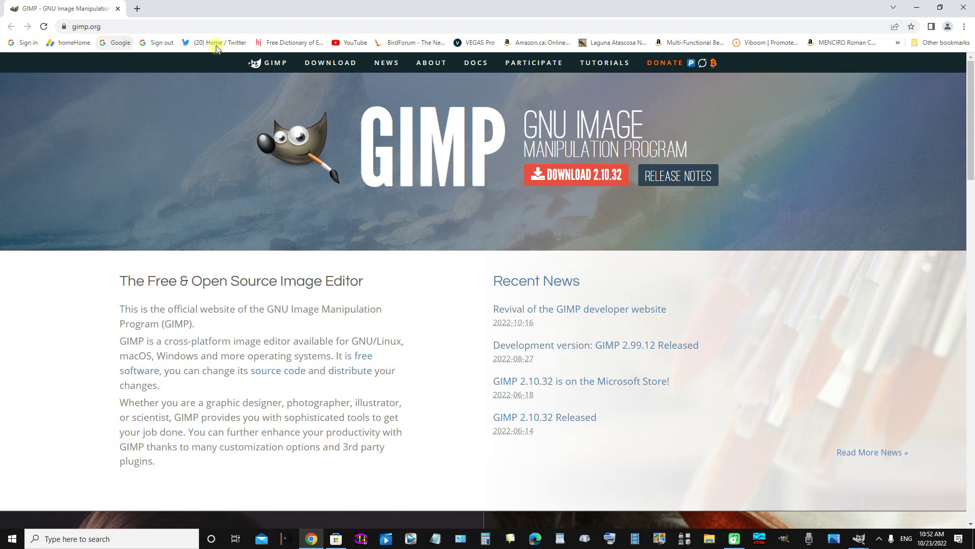
{"action": "left_click", "coordinate": [339, 66]}
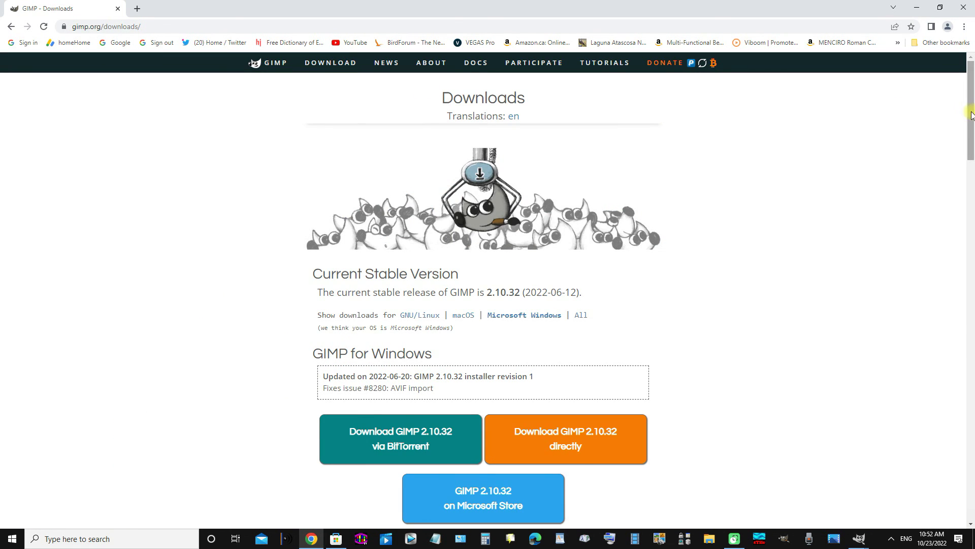
{"action": "left_click_drag", "start_coordinate": [971, 116], "coordinate": [971, 151]}
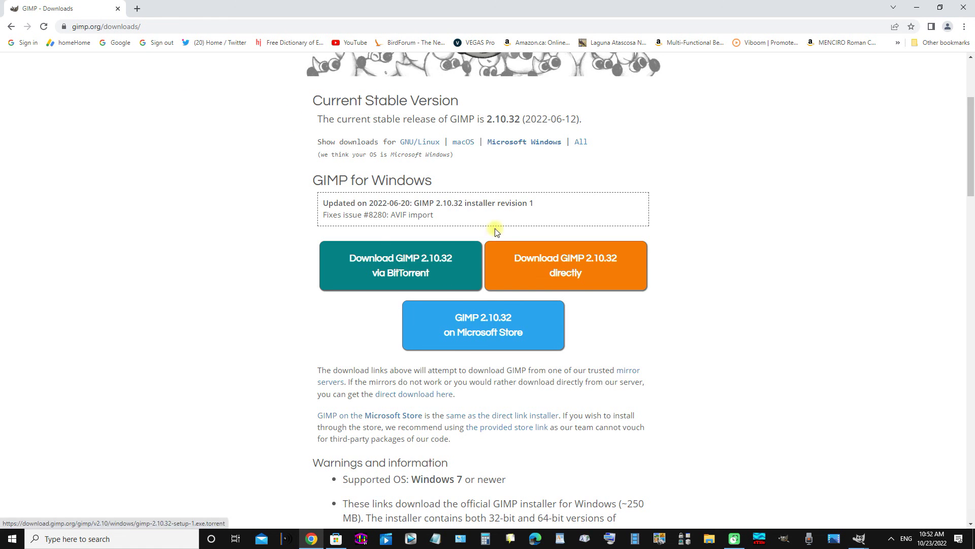
{"action": "left_click", "coordinate": [963, 7]}
{"action": "left_click", "coordinate": [577, 174]}
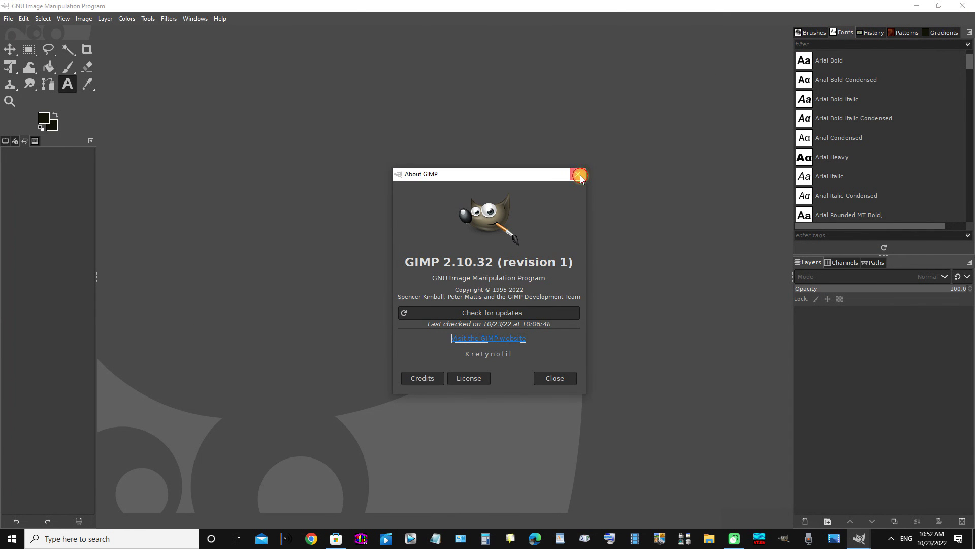
- Open t_hudsonicus.jpg from the Desktop as a 1196×797 squirrel photo
{"action": "left_click", "coordinate": [7, 20]}
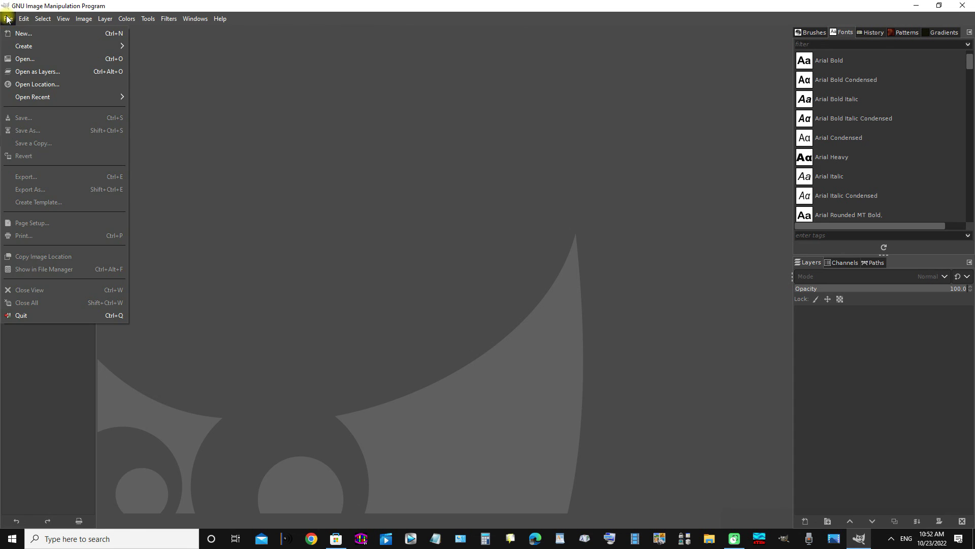
{"action": "left_click", "coordinate": [28, 60]}
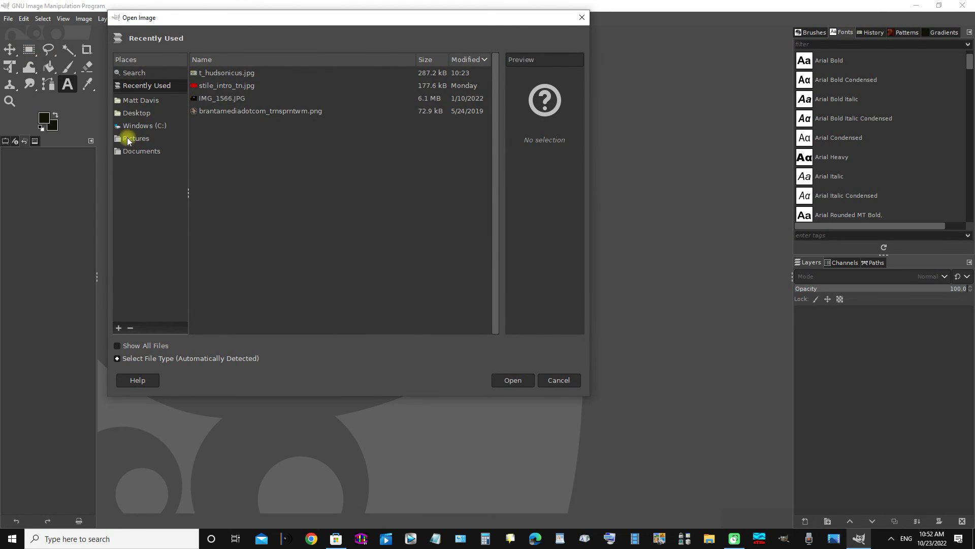
{"action": "left_click", "coordinate": [133, 117]}
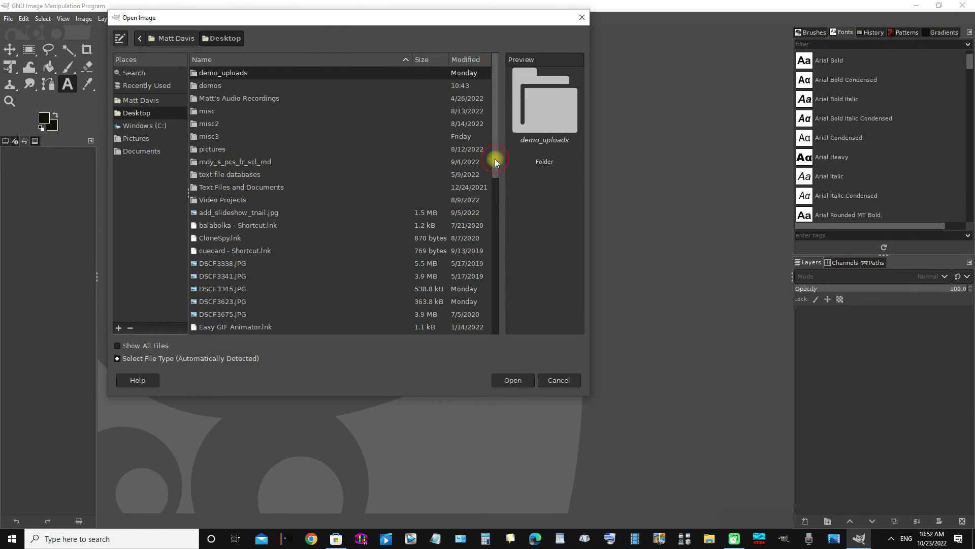
{"action": "left_click_drag", "start_coordinate": [495, 158], "coordinate": [512, 331]}
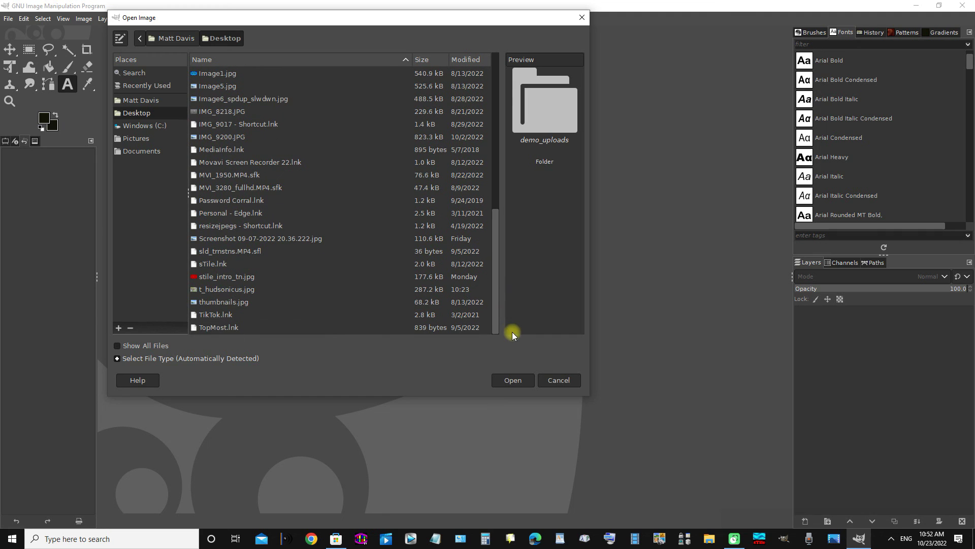
{"action": "left_click", "coordinate": [247, 291]}
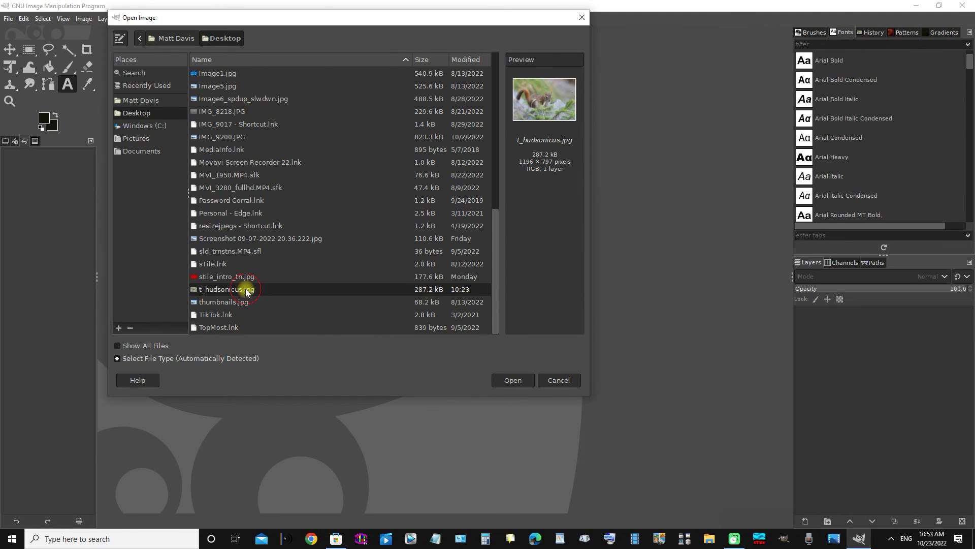
{"action": "left_click", "coordinate": [521, 387]}
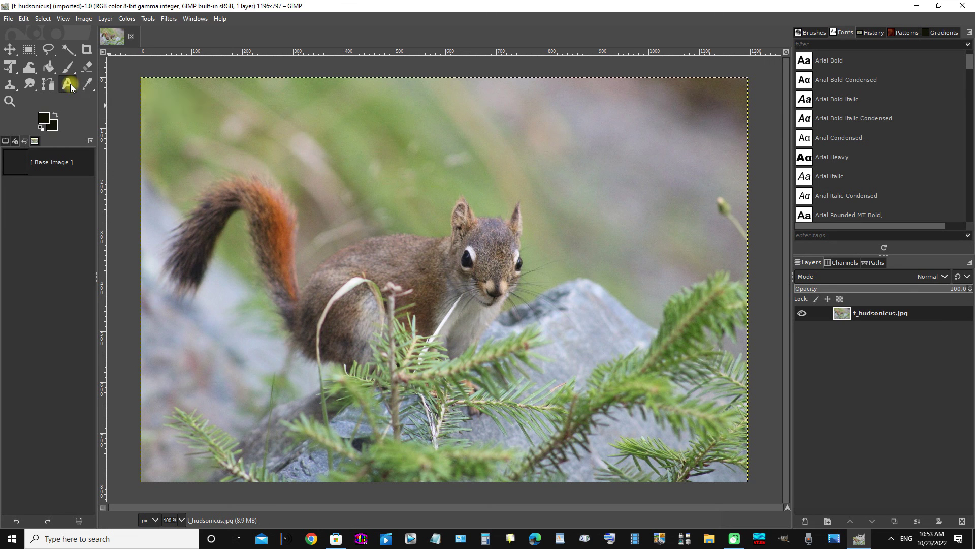
- Draw a text box at the photo's upper left and type 'SirBoring.Com'
{"action": "left_click_drag", "start_coordinate": [179, 105], "coordinate": [420, 160]}
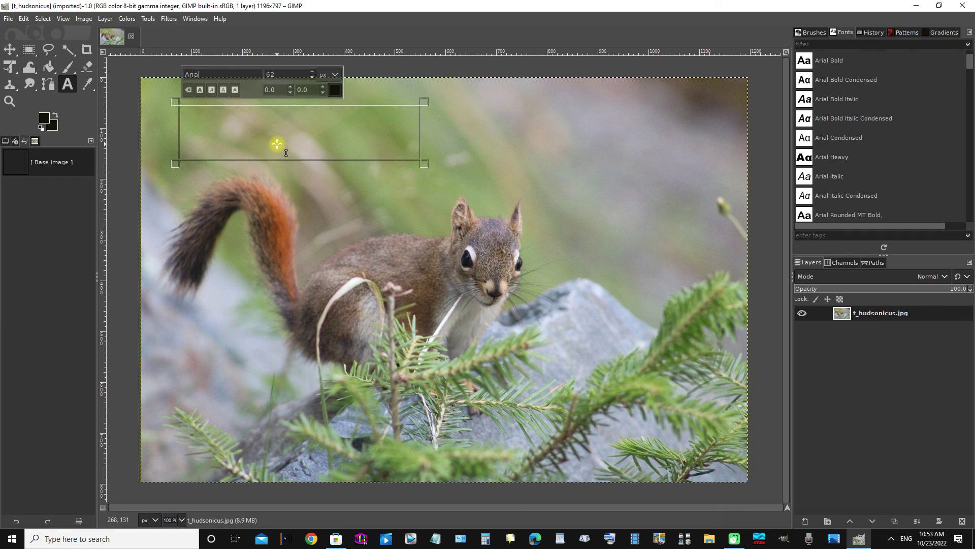
{"action": "type", "text": "Sir"}
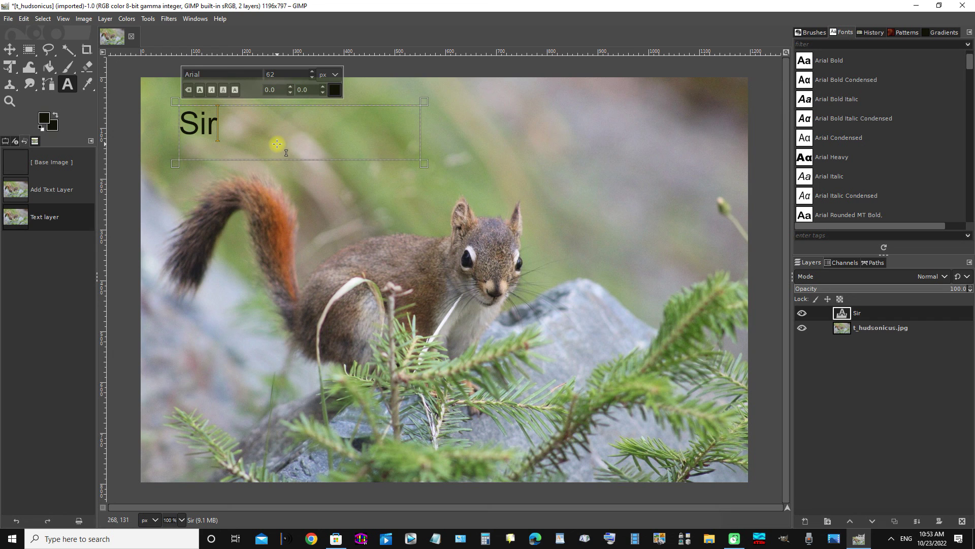
{"action": "type", "text": "Borin"}
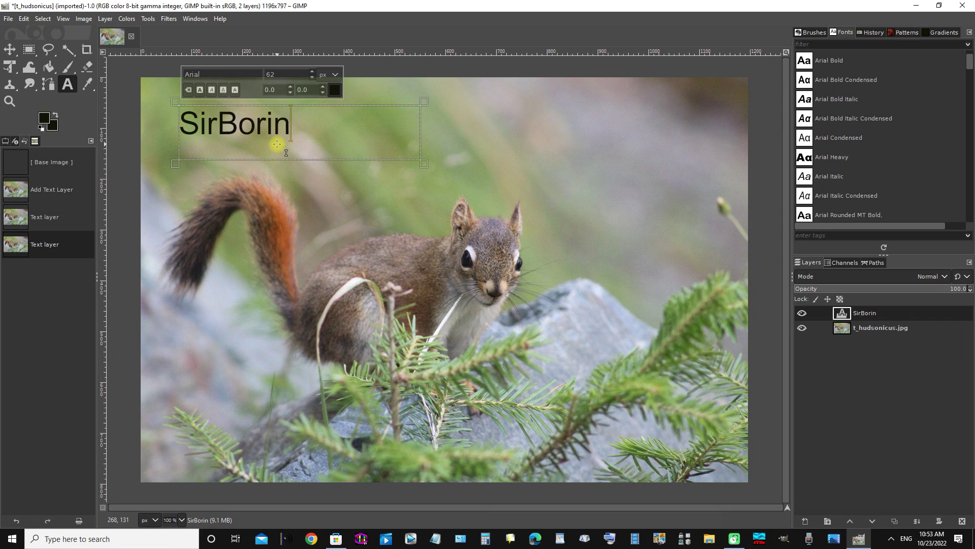
{"action": "type", "text": "g.Com"}
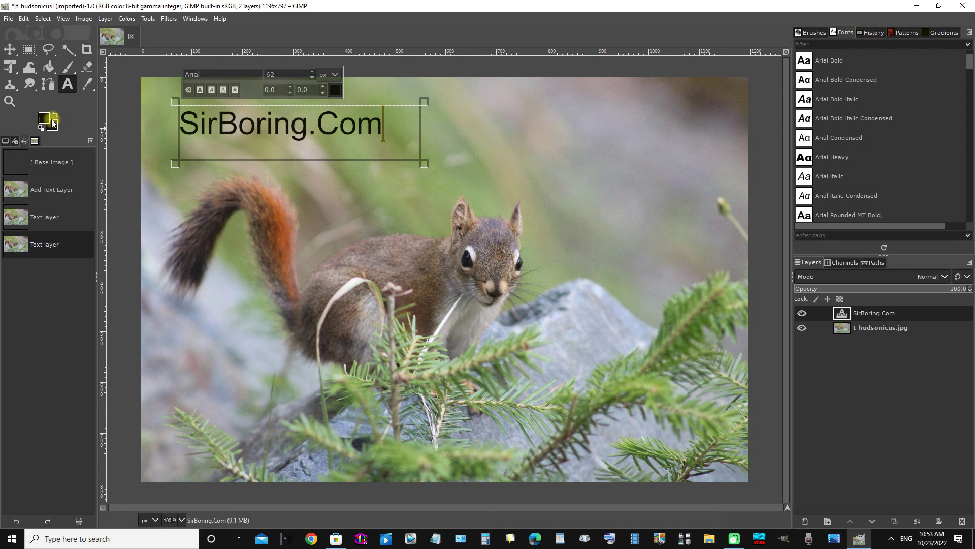
- Select all of 'SirBoring.Com' and switch its font from Arial to Comic Sans MS
{"action": "left_click_drag", "start_coordinate": [388, 126], "coordinate": [157, 124]}
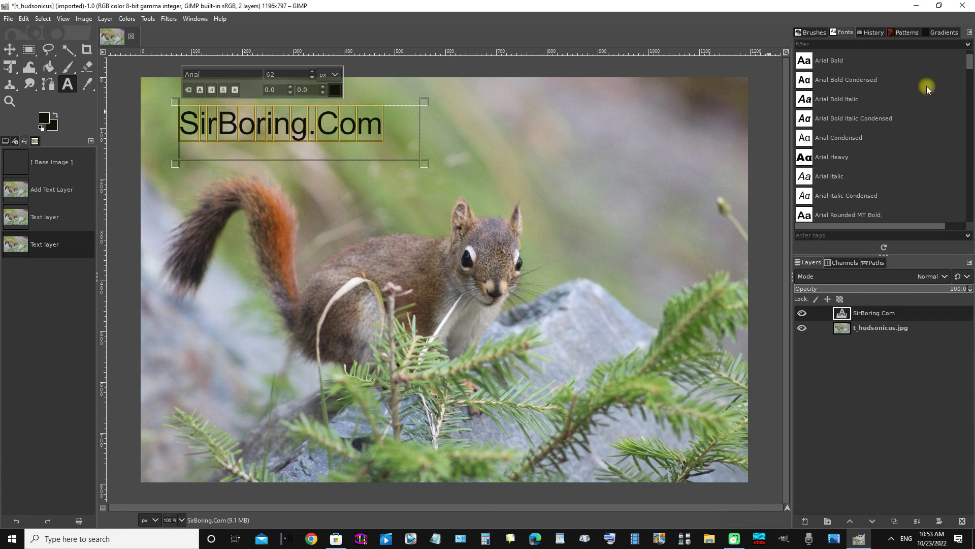
{"action": "scroll", "coordinate": [966, 81], "scroll_direction": "down", "scroll_amount": 3}
{"action": "scroll", "coordinate": [966, 83], "scroll_direction": "down", "scroll_amount": 10}
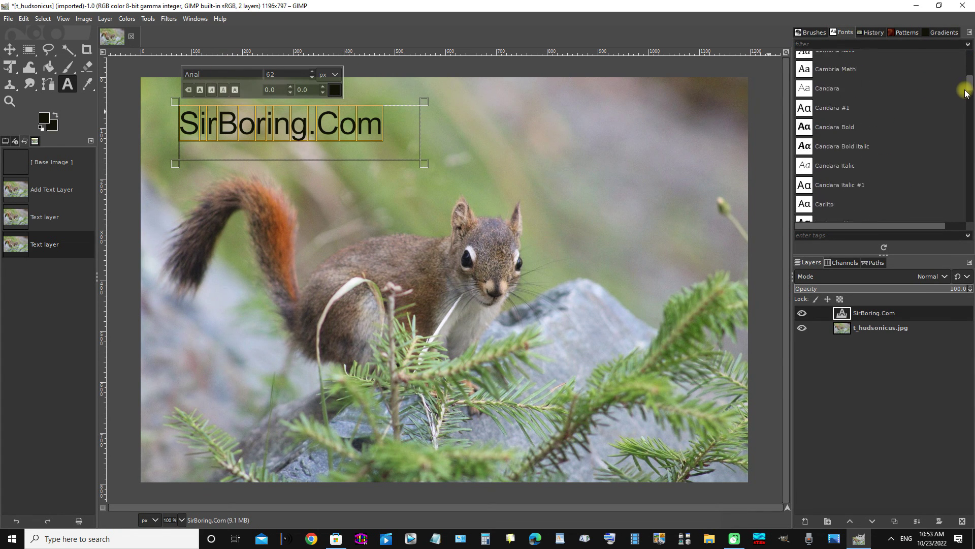
{"action": "scroll", "coordinate": [967, 100], "scroll_direction": "down", "scroll_amount": 5}
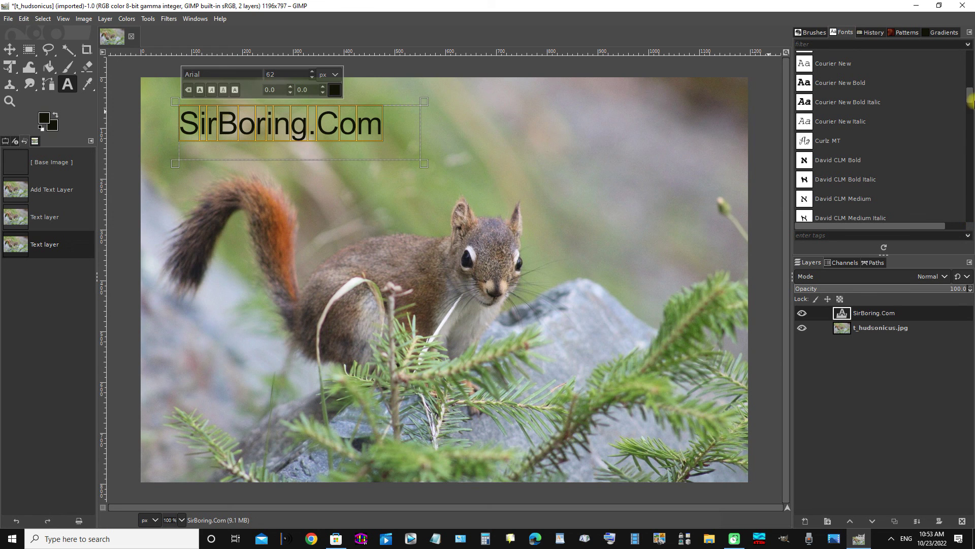
{"action": "scroll", "coordinate": [967, 55], "scroll_direction": "up", "scroll_amount": 5}
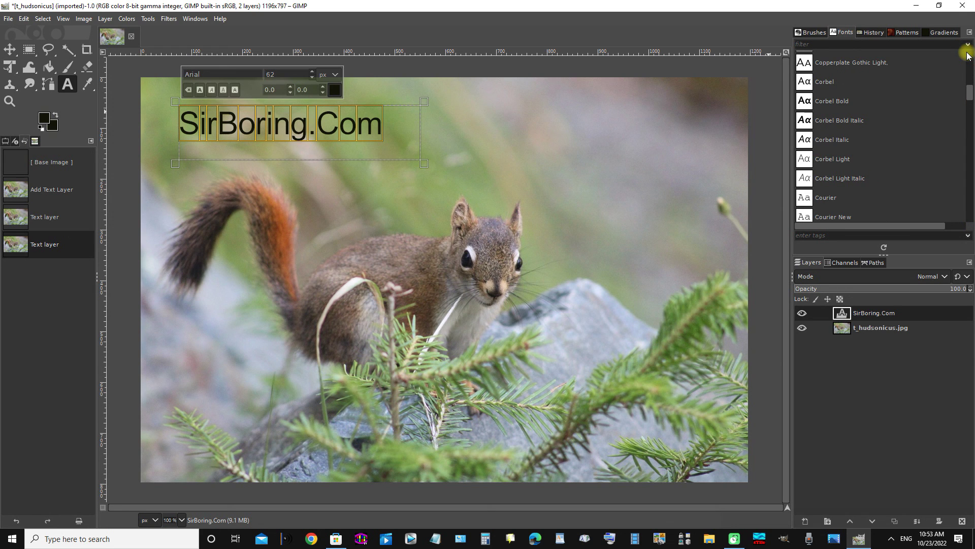
{"action": "scroll", "coordinate": [969, 58], "scroll_direction": "up", "scroll_amount": 3}
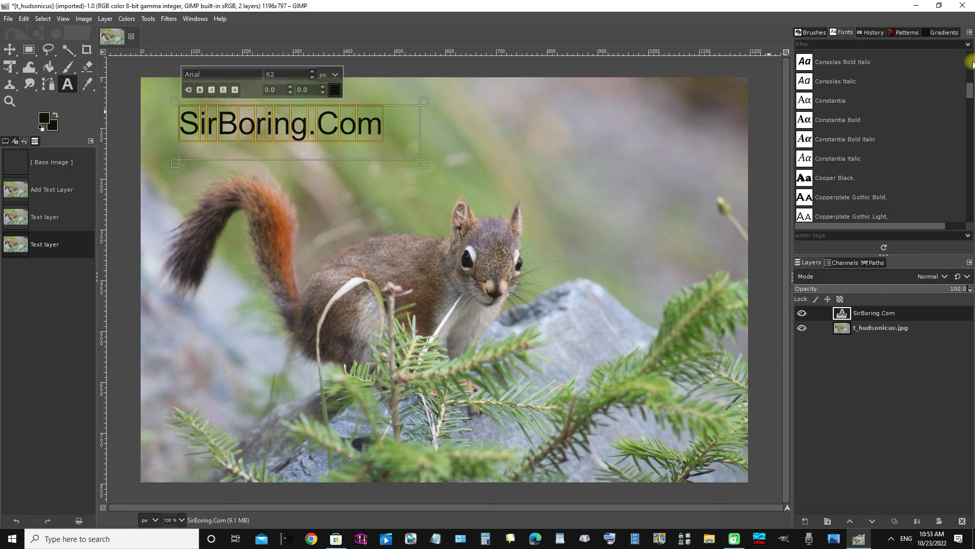
{"action": "scroll", "coordinate": [968, 66], "scroll_direction": "up", "scroll_amount": 3}
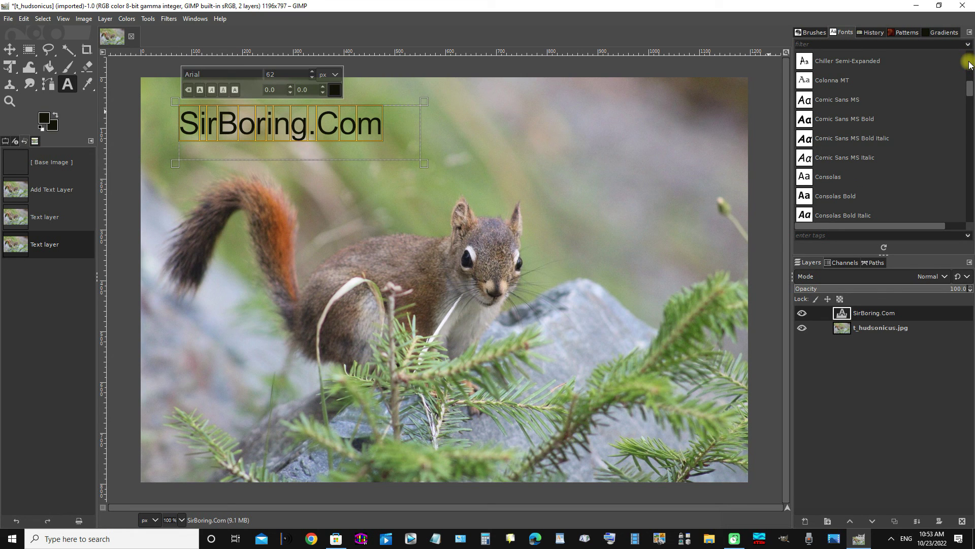
{"action": "left_click", "coordinate": [834, 100]}
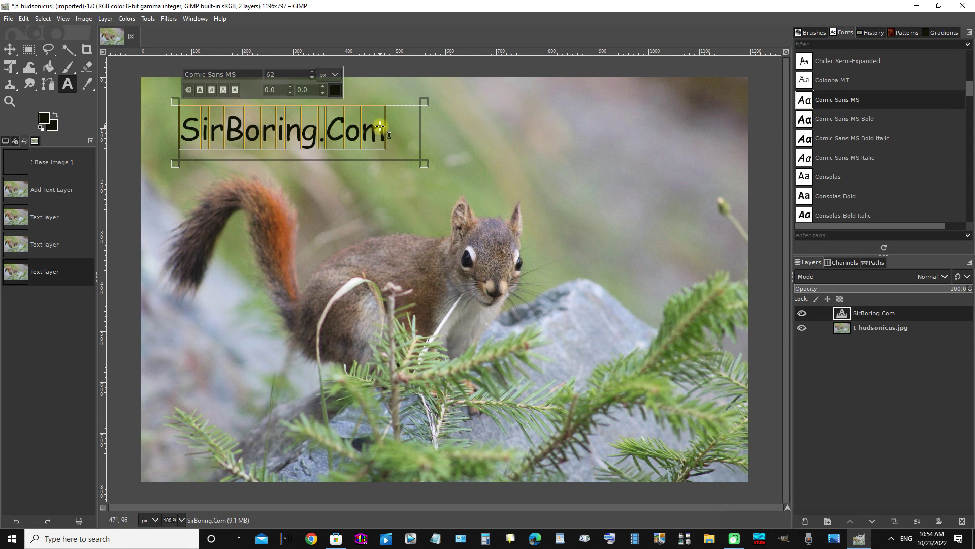
- Select the whole text and colour it red f42205 from the palette swatches
{"action": "left_click_drag", "start_coordinate": [380, 130], "coordinate": [190, 126]}
{"action": "left_click", "coordinate": [338, 89]}
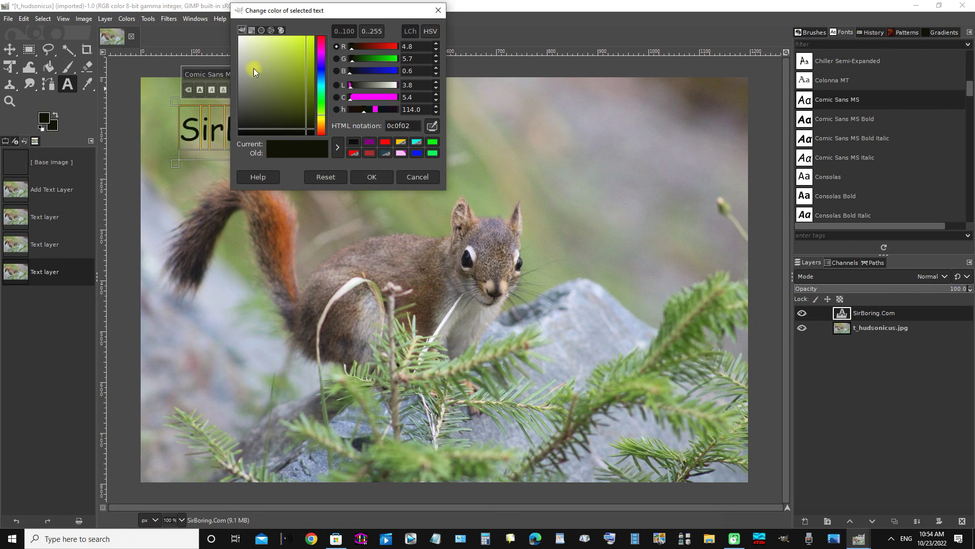
{"action": "left_click", "coordinate": [252, 30]}
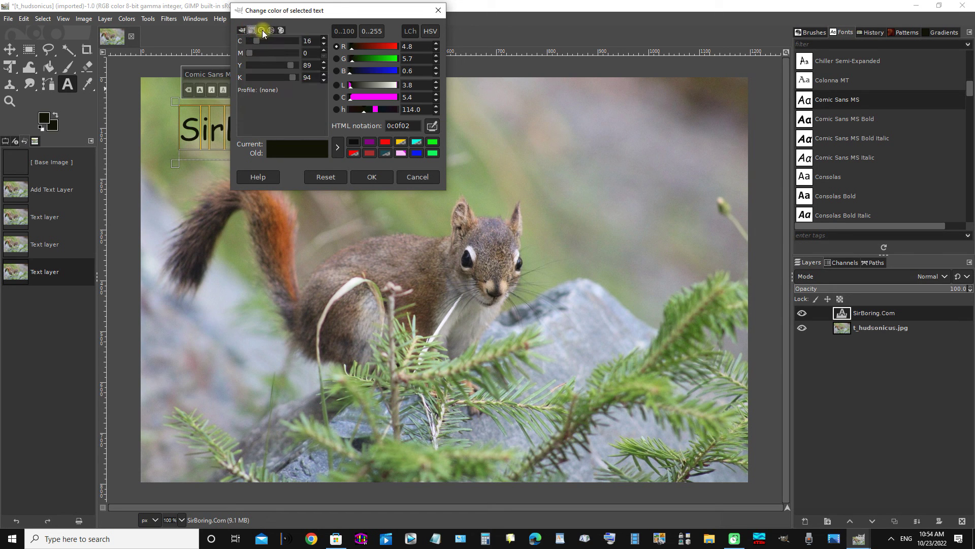
{"action": "left_click", "coordinate": [263, 30]}
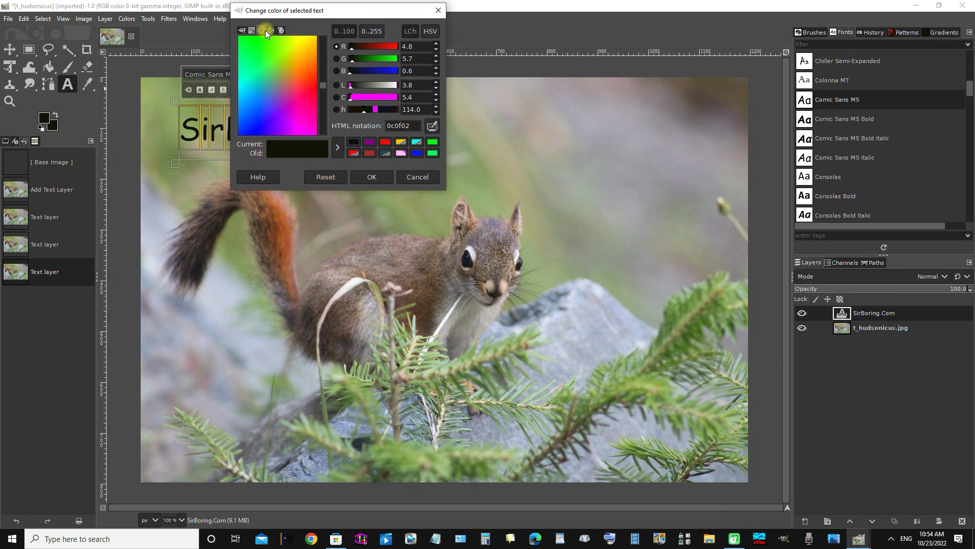
{"action": "left_click", "coordinate": [271, 30]}
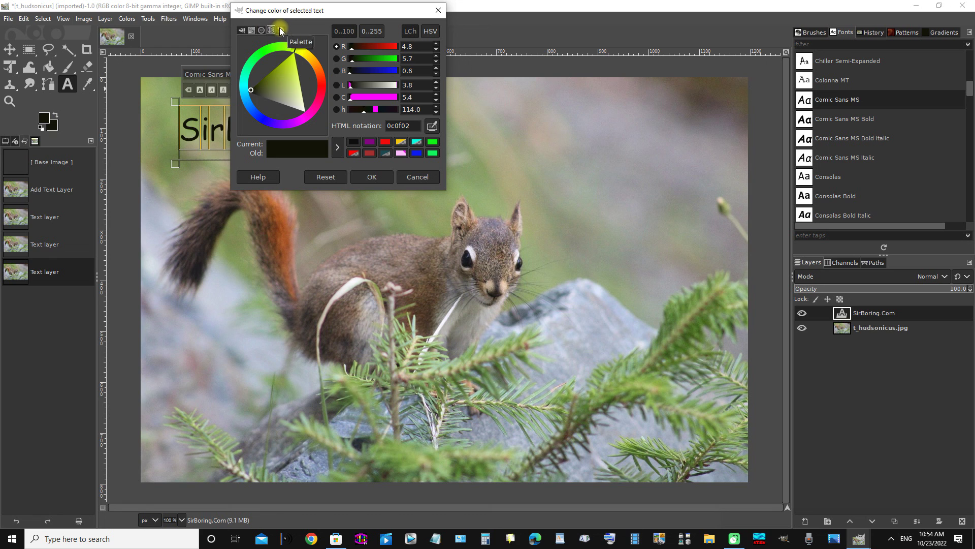
{"action": "left_click", "coordinate": [280, 30]}
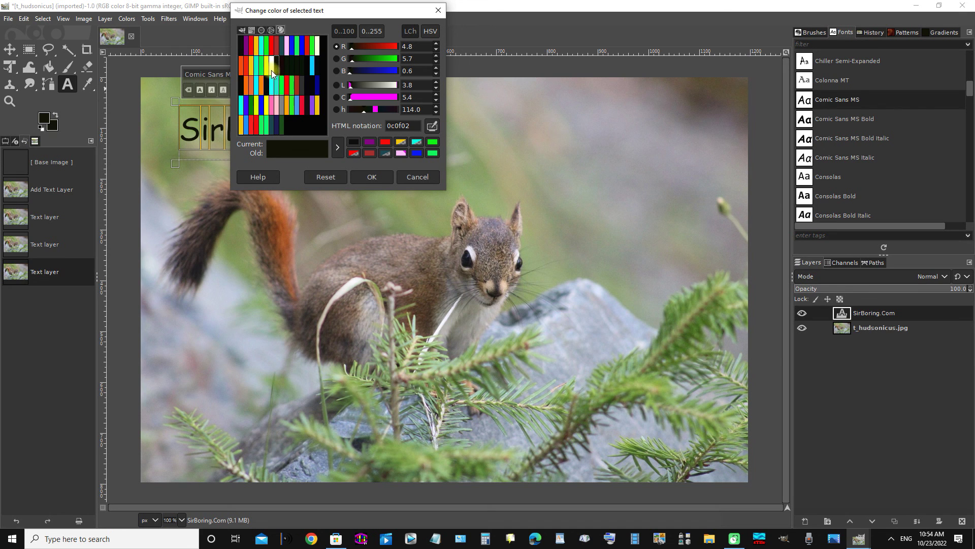
{"action": "left_click", "coordinate": [247, 65]}
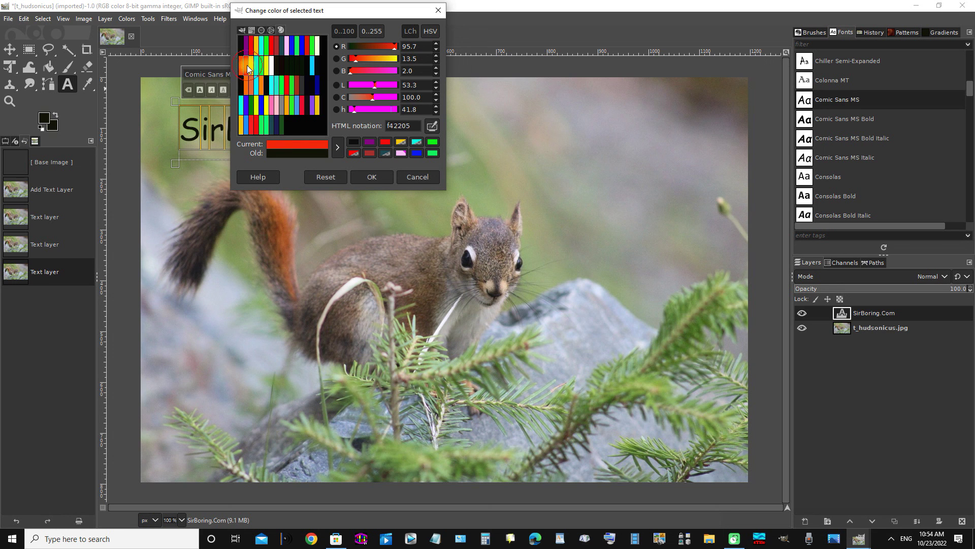
{"action": "left_click", "coordinate": [373, 178]}
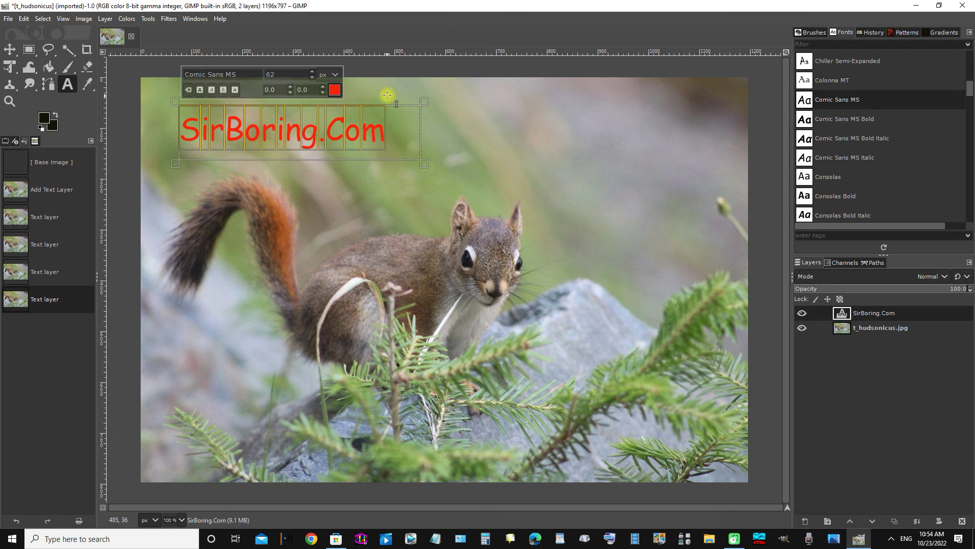
- Select only the final m and colour it cyan
{"action": "left_click", "coordinate": [386, 140]}
{"action": "left_click_drag", "start_coordinate": [386, 140], "coordinate": [369, 140]}
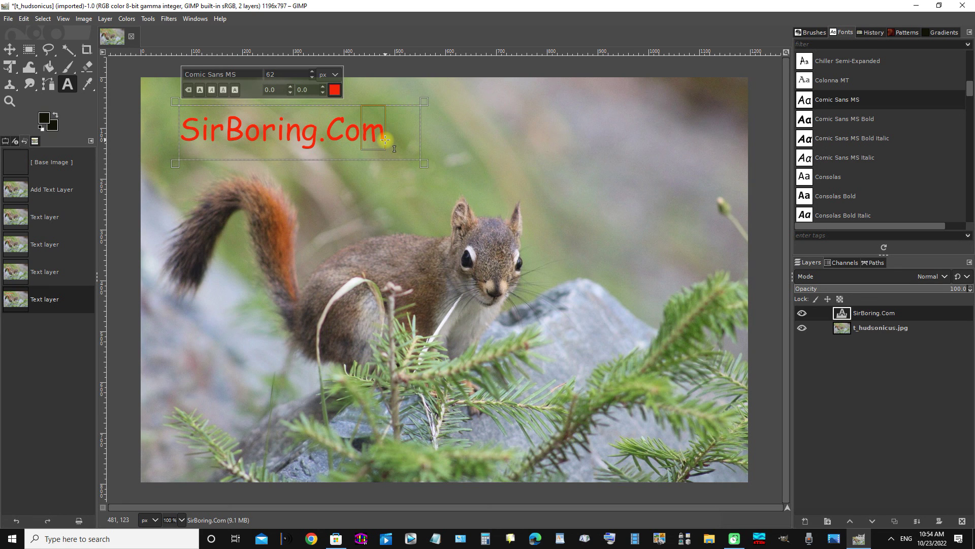
{"action": "left_click", "coordinate": [335, 93]}
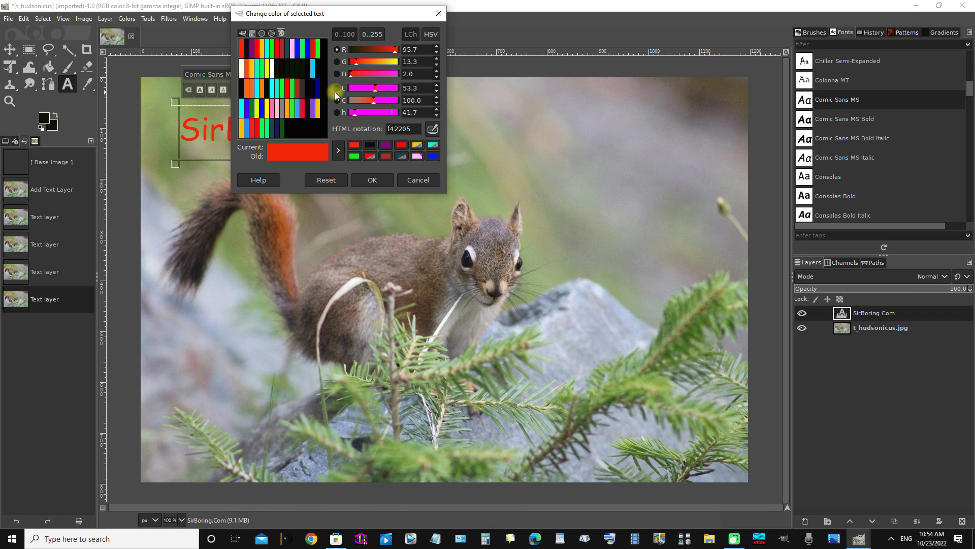
{"action": "left_click", "coordinate": [443, 18]}
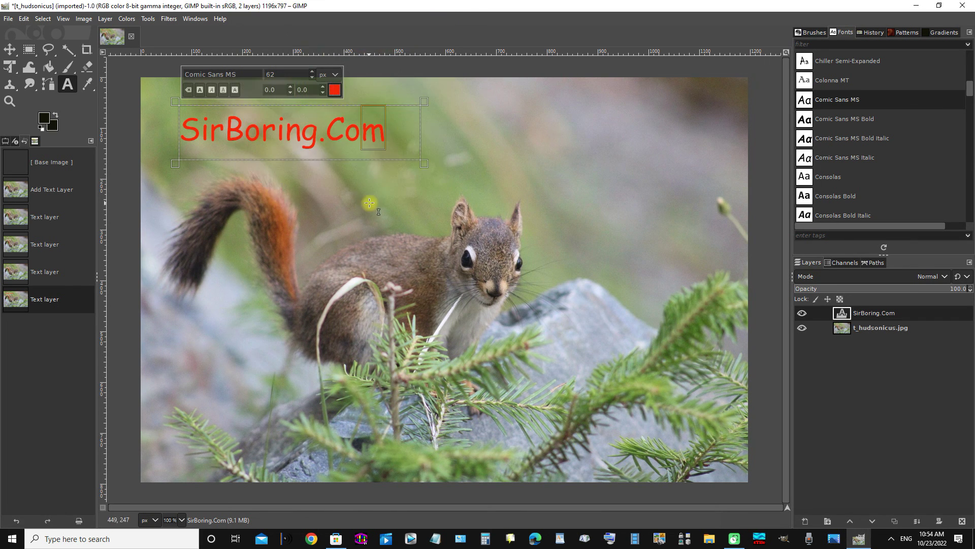
{"action": "left_click", "coordinate": [336, 92]}
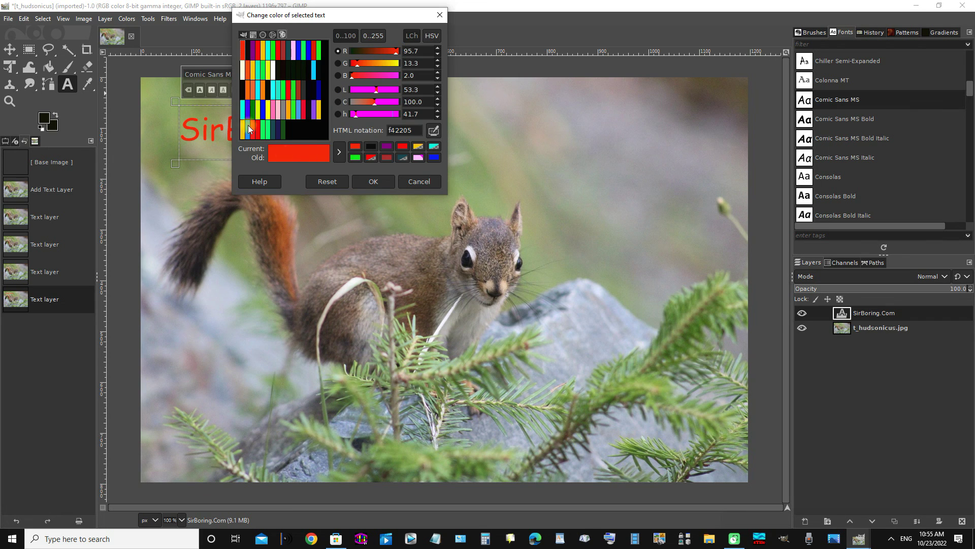
{"action": "left_click", "coordinate": [275, 92]}
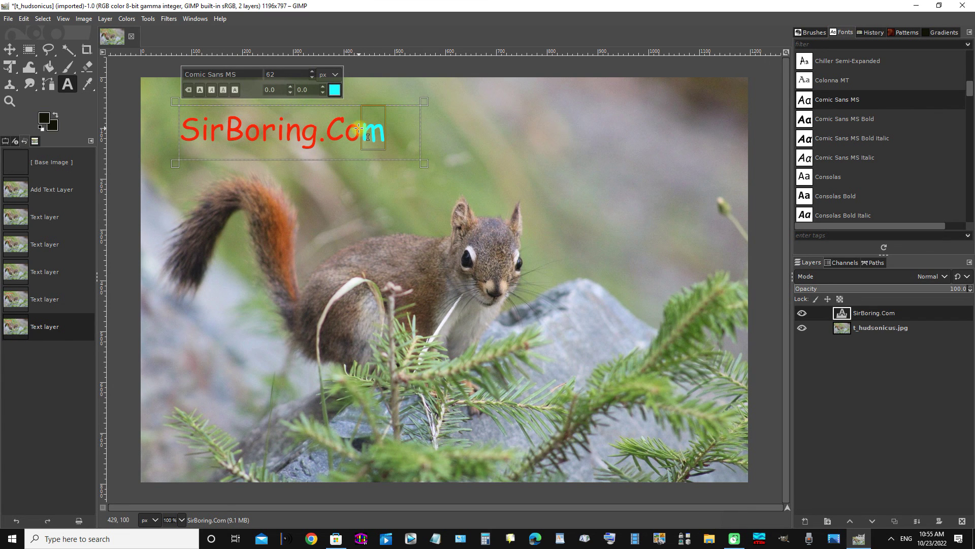
- Recolour the o with palette orange f87e05 and the C blue
{"action": "left_click_drag", "start_coordinate": [359, 128], "coordinate": [351, 129]}
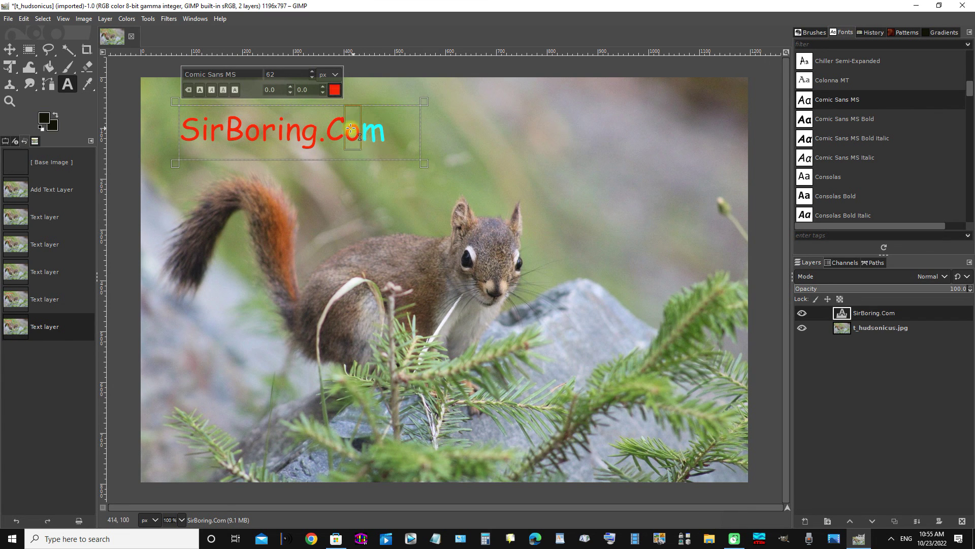
{"action": "left_click", "coordinate": [336, 91]}
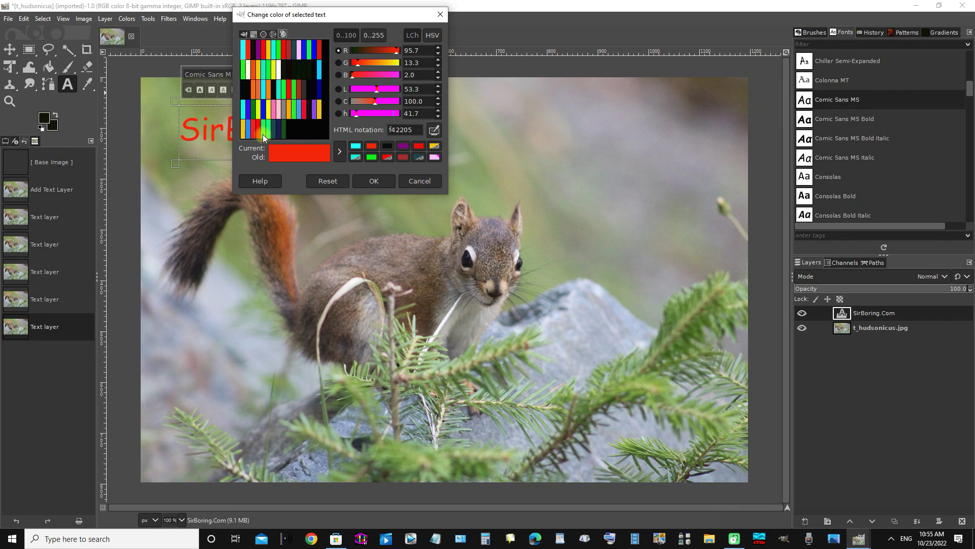
{"action": "left_click", "coordinate": [269, 92]}
{"action": "left_click", "coordinate": [361, 177]}
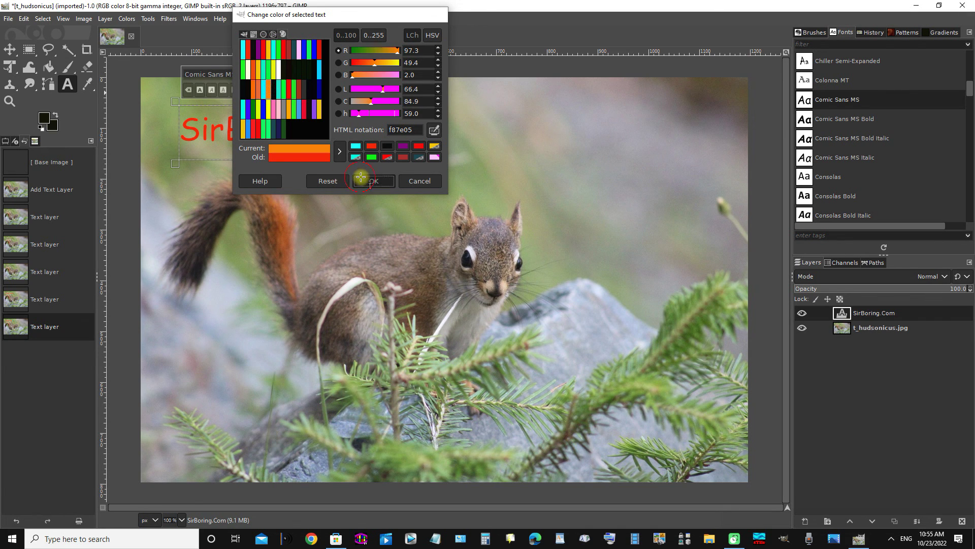
{"action": "left_click", "coordinate": [344, 133]}
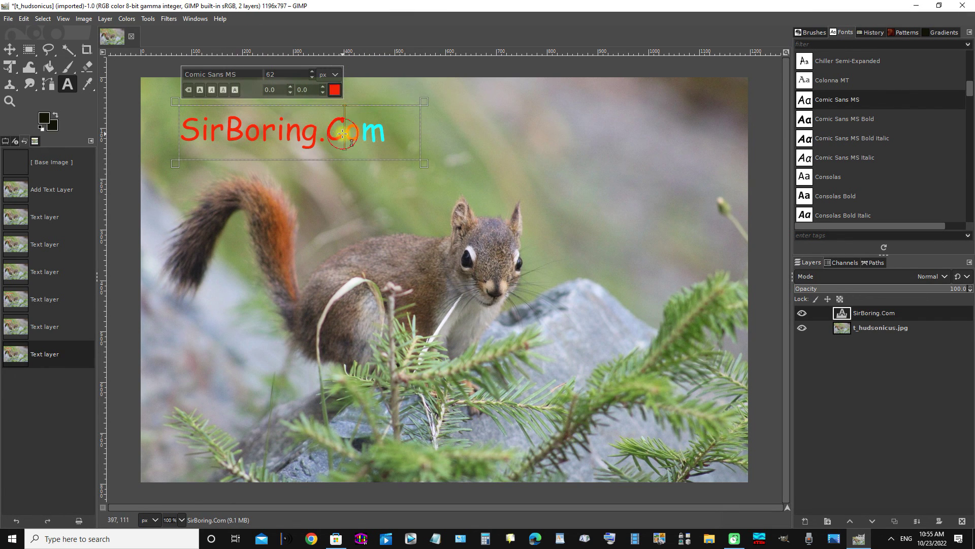
{"action": "left_click", "coordinate": [335, 90]}
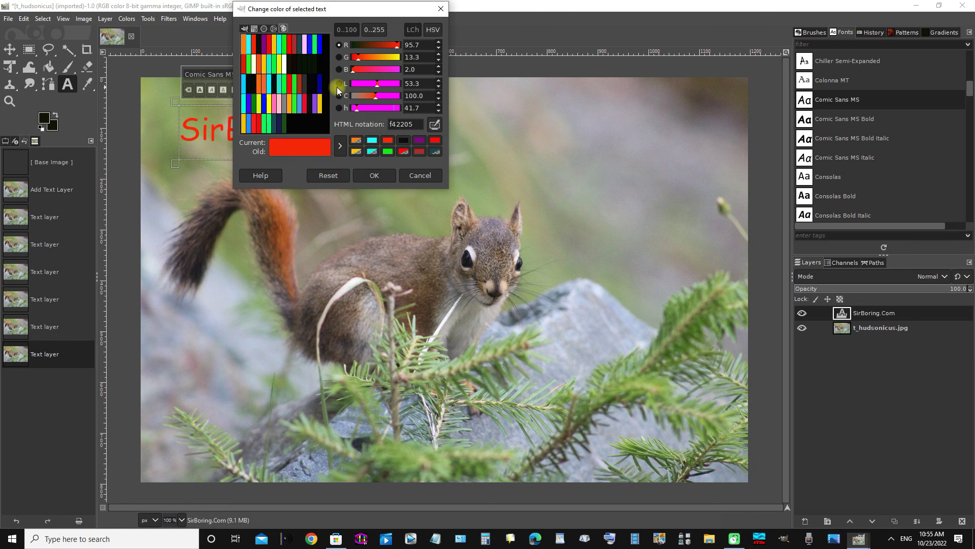
{"action": "left_click", "coordinate": [264, 104]}
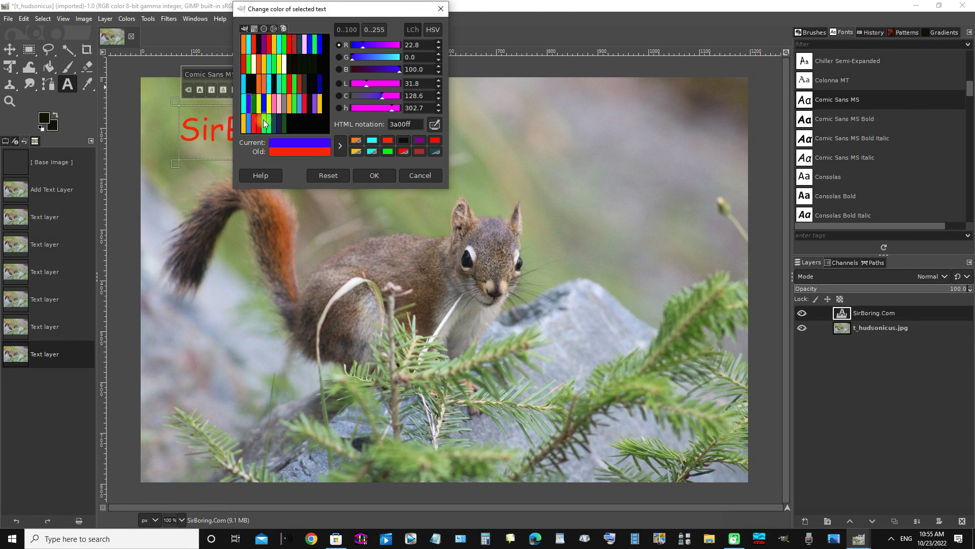
{"action": "left_click", "coordinate": [374, 175]}
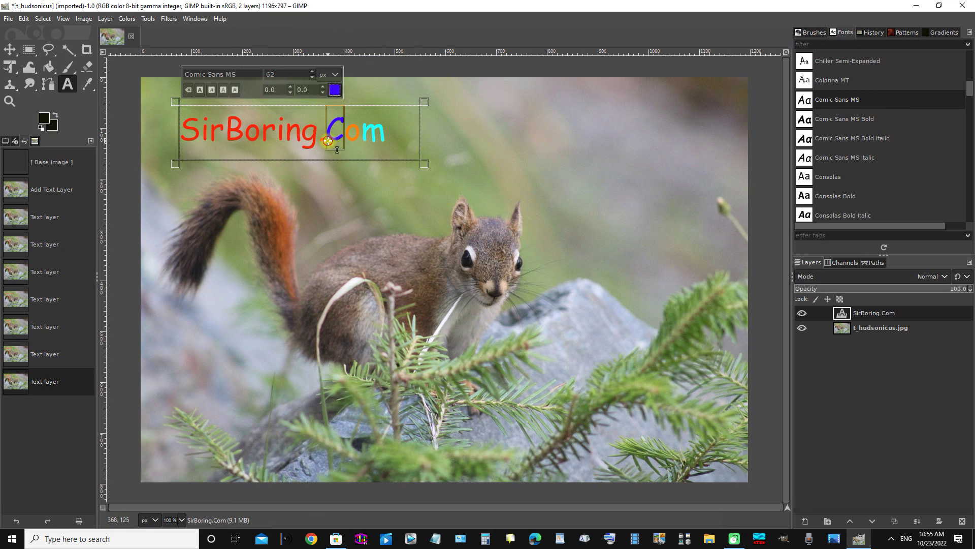
- Colour the dot before the C yellow, then select the g
{"action": "left_click_drag", "start_coordinate": [325, 143], "coordinate": [319, 143]}
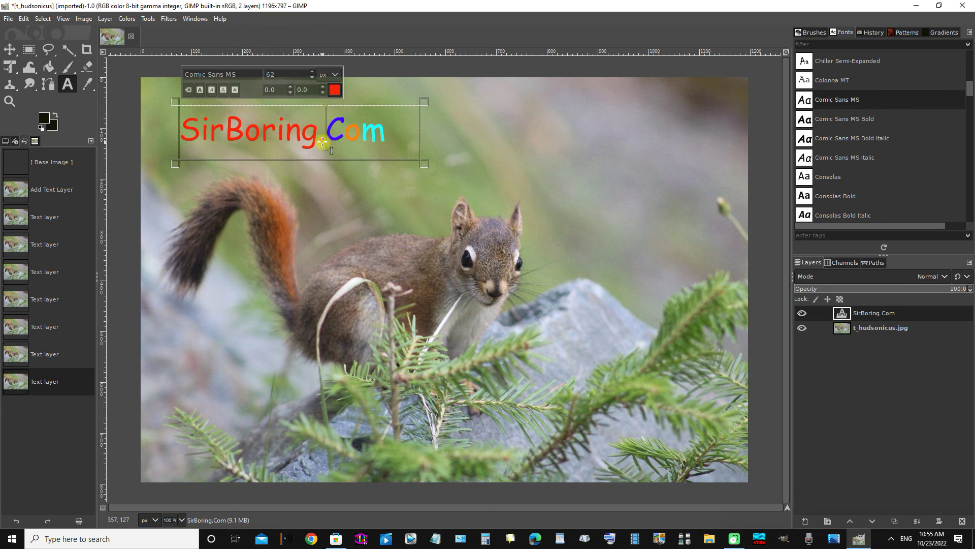
{"action": "left_click", "coordinate": [334, 90]}
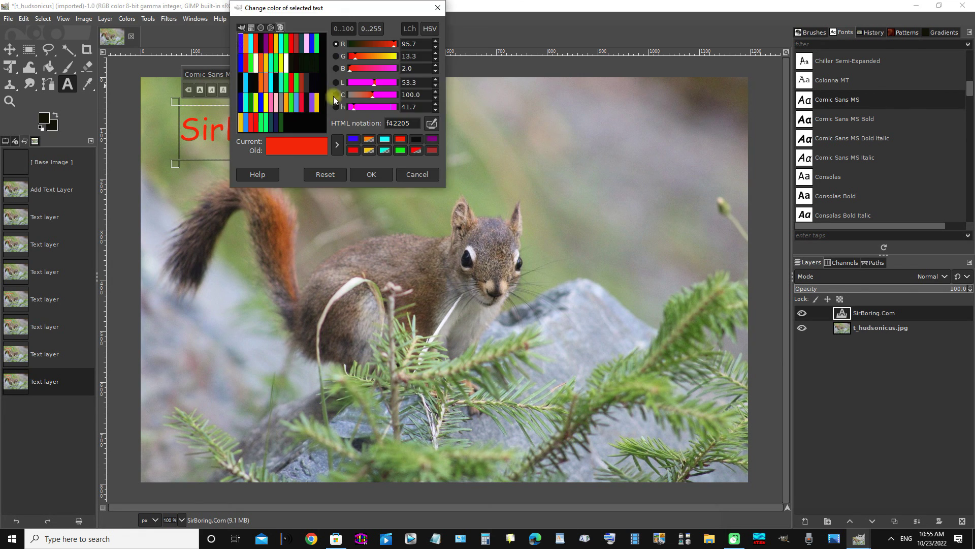
{"action": "left_click", "coordinate": [267, 103]}
{"action": "left_click", "coordinate": [372, 176]}
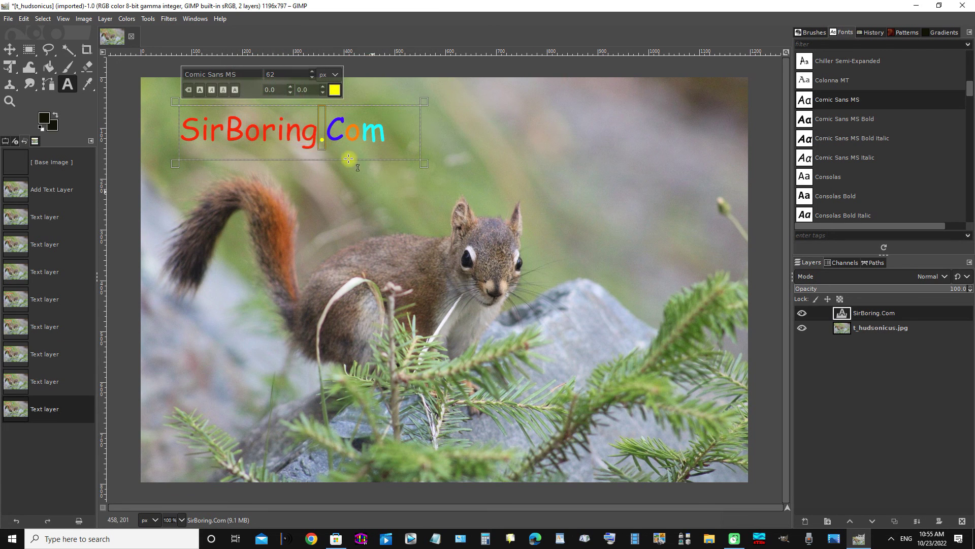
{"action": "left_click_drag", "start_coordinate": [319, 138], "coordinate": [306, 137]}
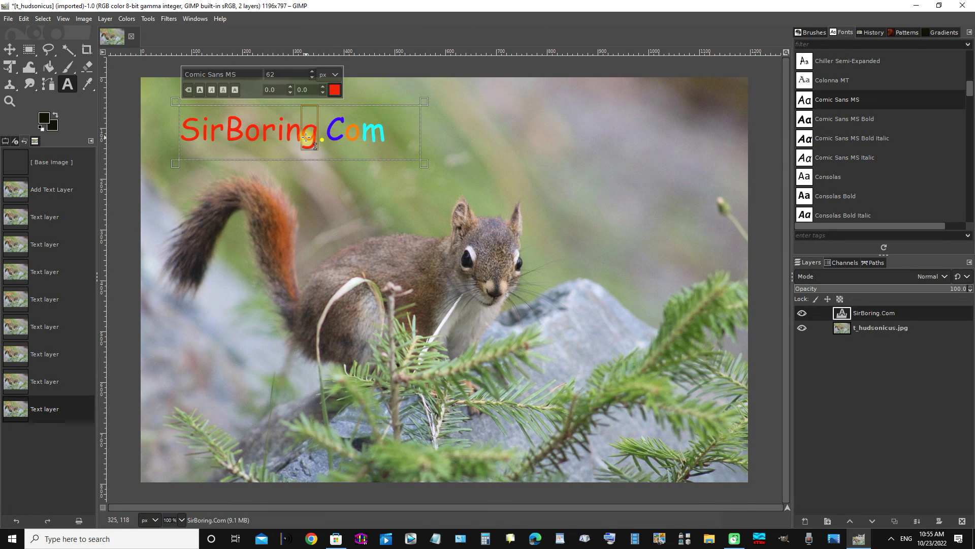
- Colour the g pink and the n blue
{"action": "left_click", "coordinate": [335, 90]}
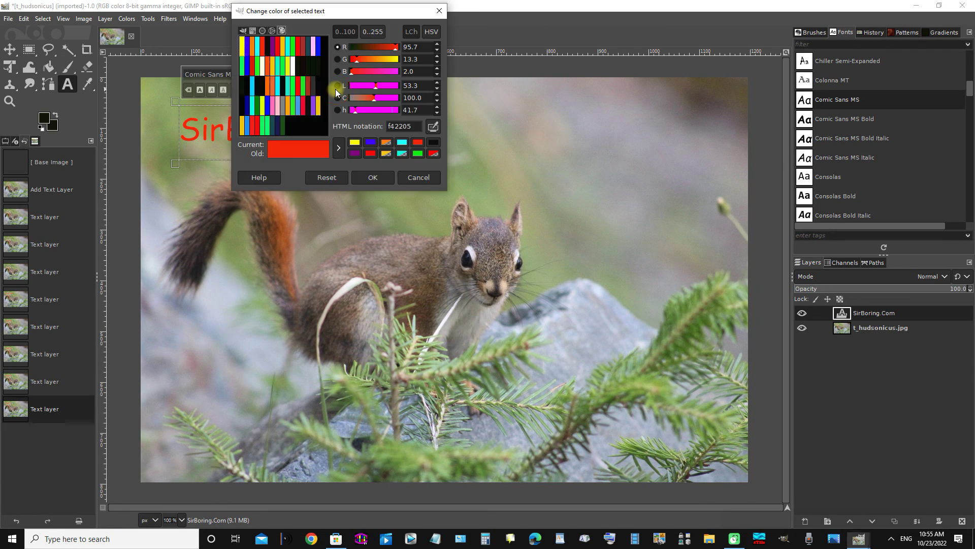
{"action": "left_click", "coordinate": [272, 110]}
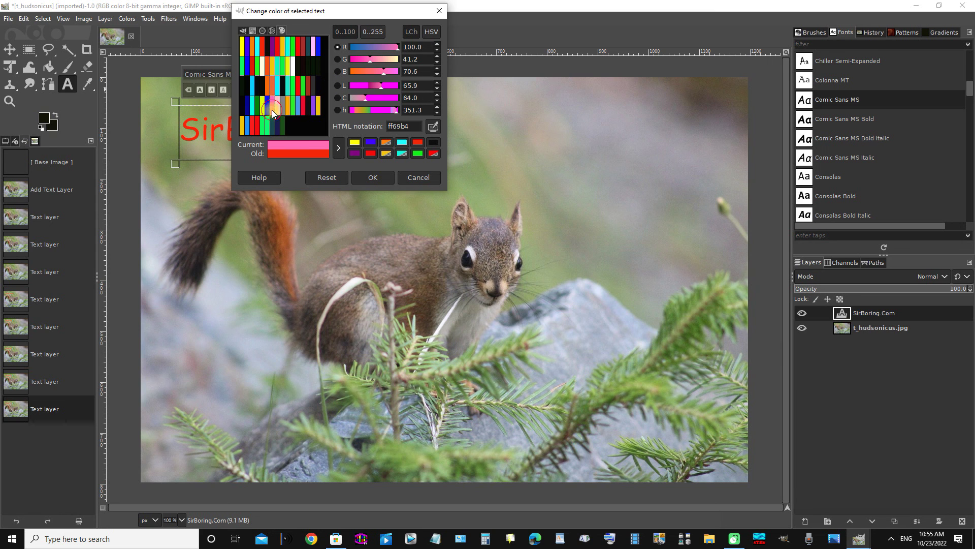
{"action": "left_click", "coordinate": [373, 177]}
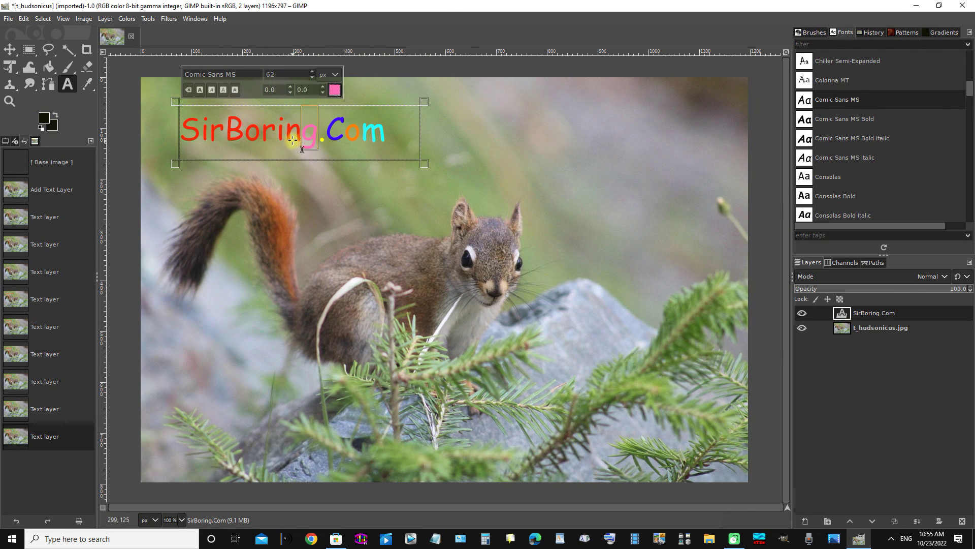
{"action": "left_click_drag", "start_coordinate": [302, 145], "coordinate": [284, 144]}
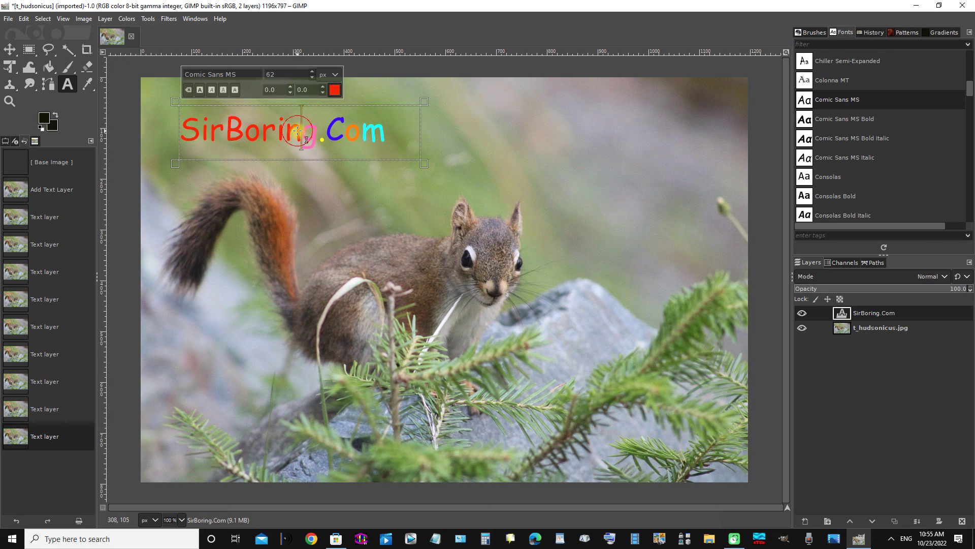
{"action": "left_click", "coordinate": [334, 90]}
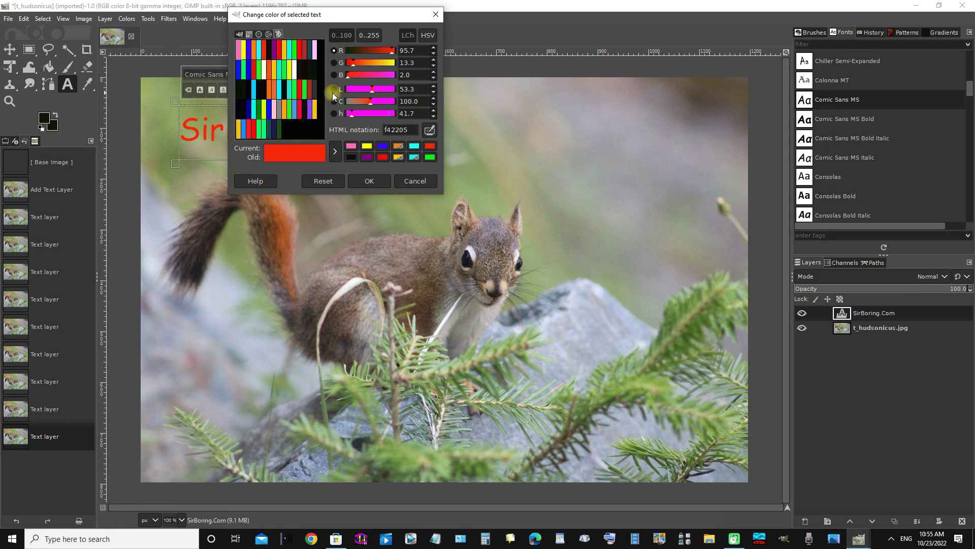
{"action": "left_click", "coordinate": [238, 69]}
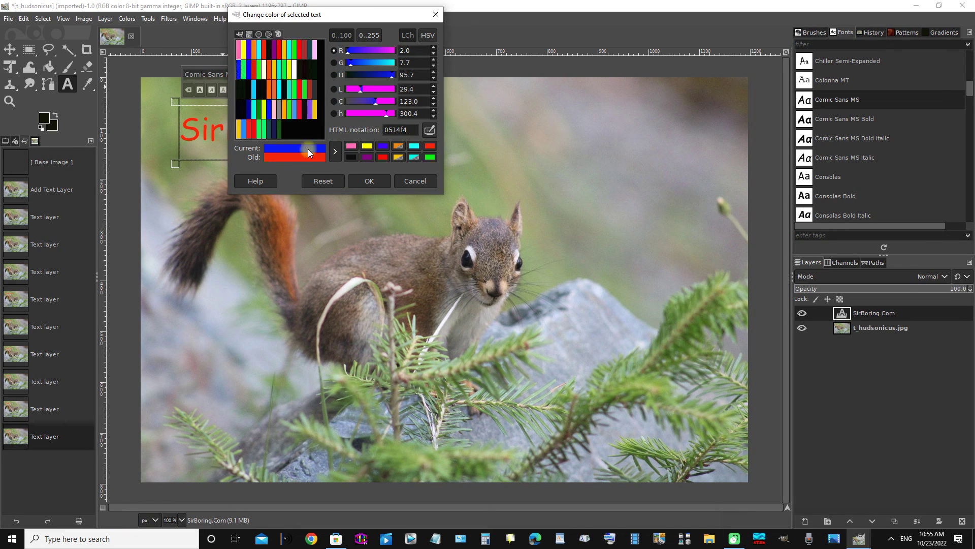
{"action": "left_click", "coordinate": [377, 181]}
- Colour the i before the n blue and the second r near-black
{"action": "left_click", "coordinate": [285, 126]}
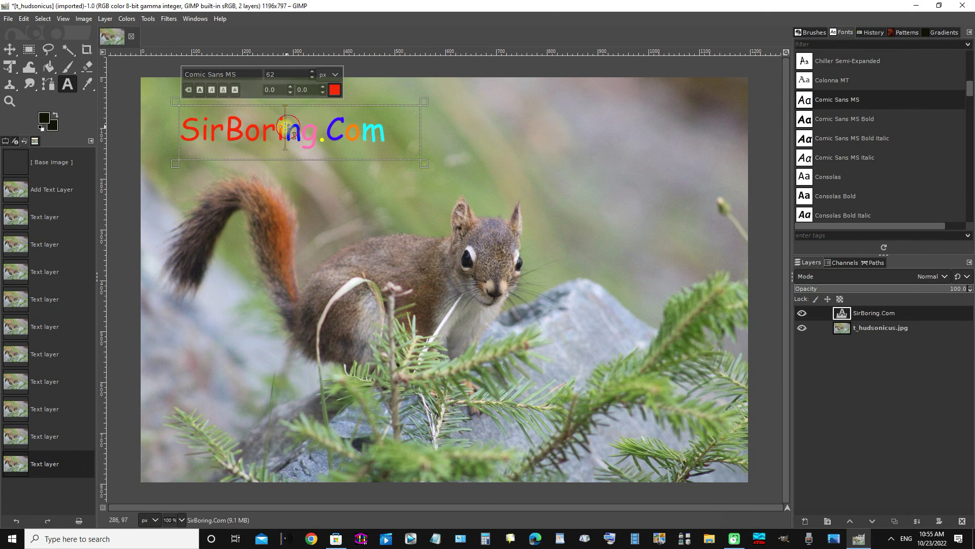
{"action": "left_click", "coordinate": [334, 90]}
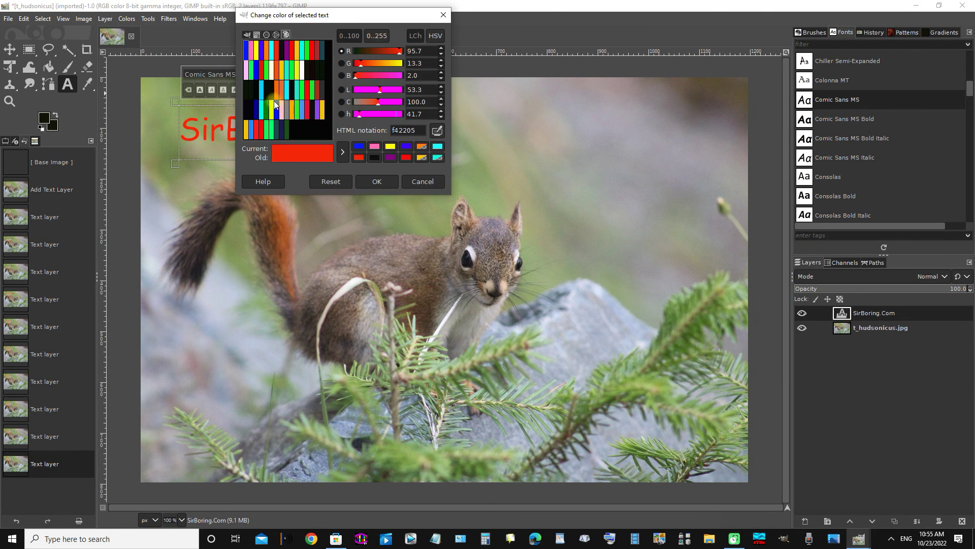
{"action": "left_click", "coordinate": [259, 72]}
{"action": "left_click", "coordinate": [371, 184]}
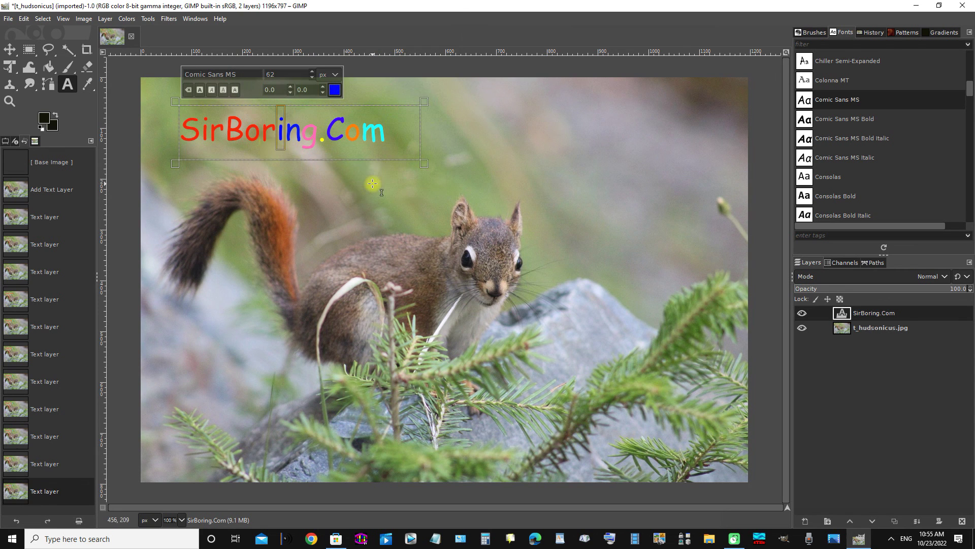
{"action": "left_click_drag", "start_coordinate": [277, 131], "coordinate": [264, 131]}
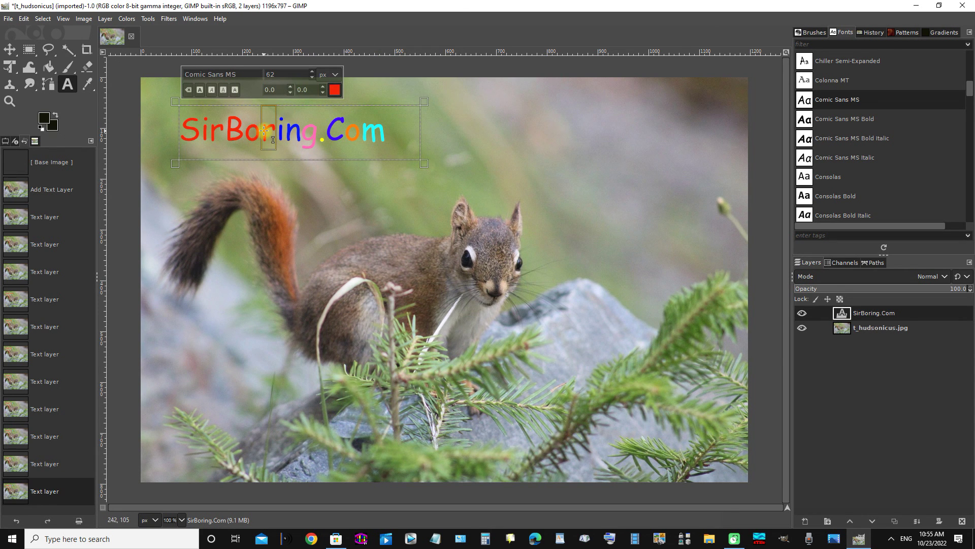
{"action": "left_click", "coordinate": [334, 92]}
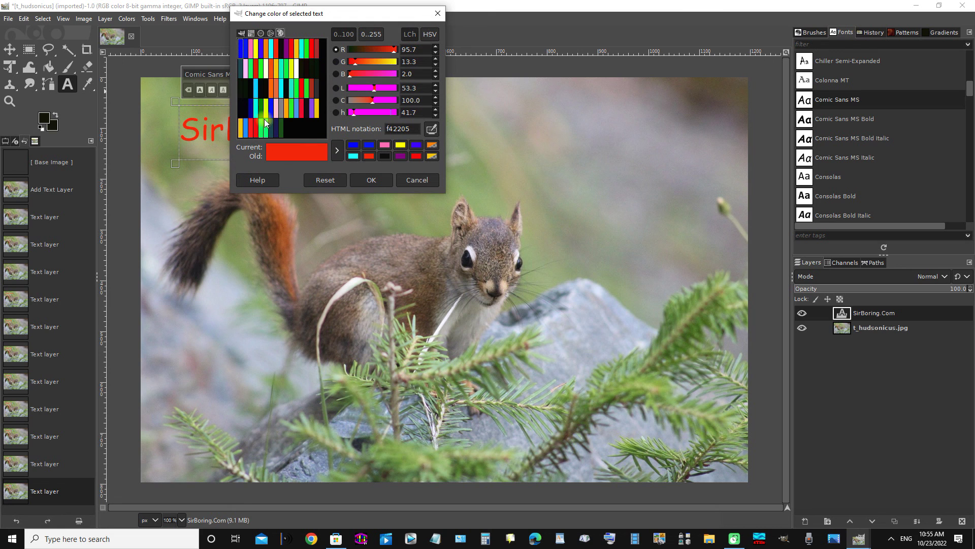
{"action": "left_click", "coordinate": [266, 88]}
{"action": "left_click", "coordinate": [374, 181]}
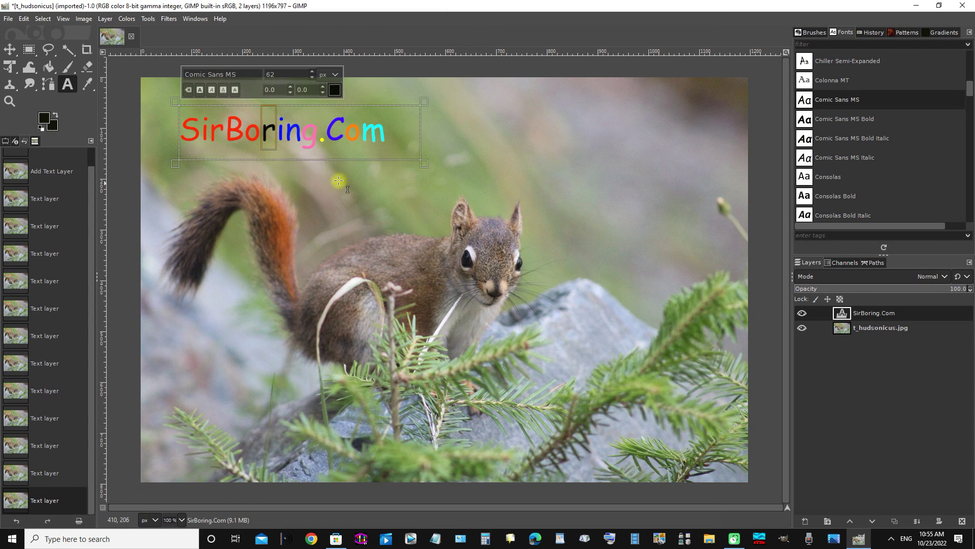
- Colour the B and the first r orange
{"action": "left_click_drag", "start_coordinate": [226, 130], "coordinate": [241, 131]}
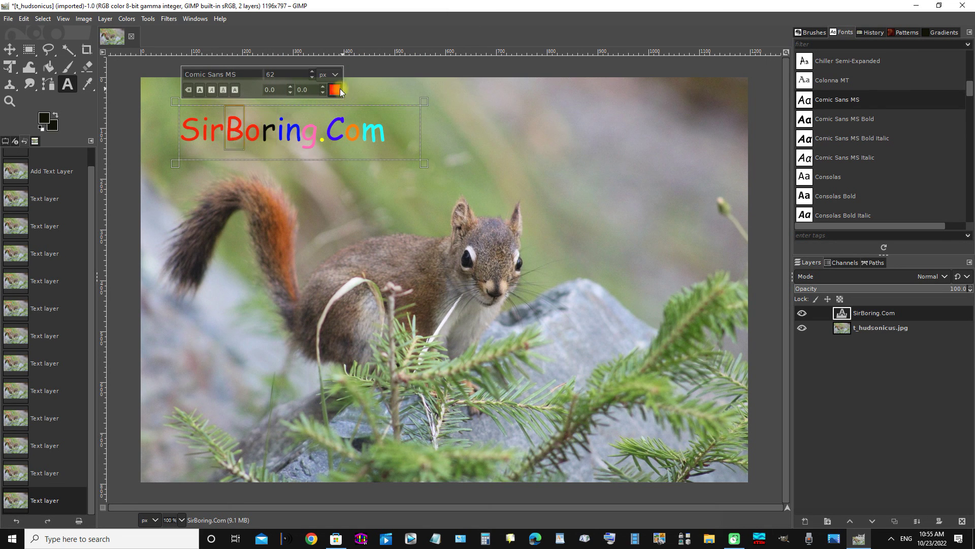
{"action": "left_click", "coordinate": [335, 90]}
{"action": "left_click", "coordinate": [279, 70]}
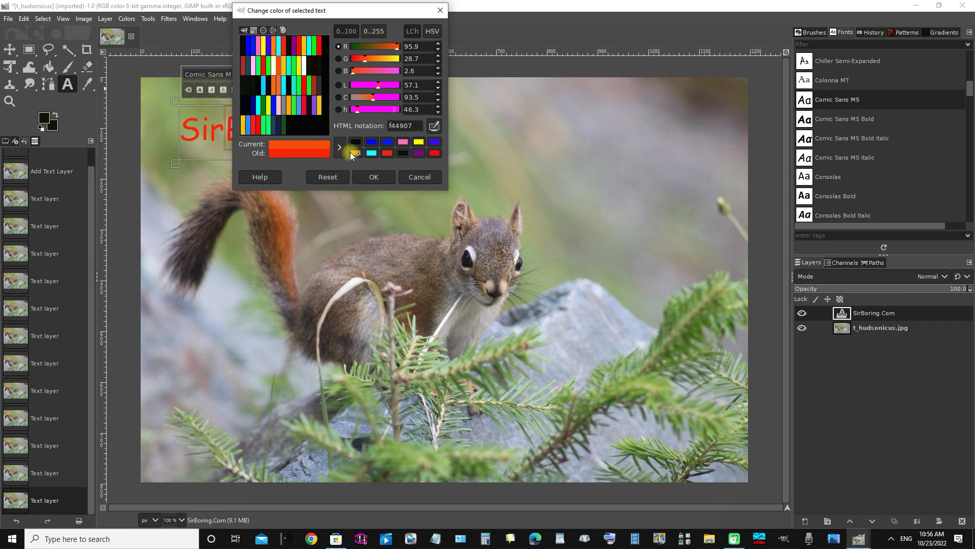
{"action": "left_click", "coordinate": [375, 178]}
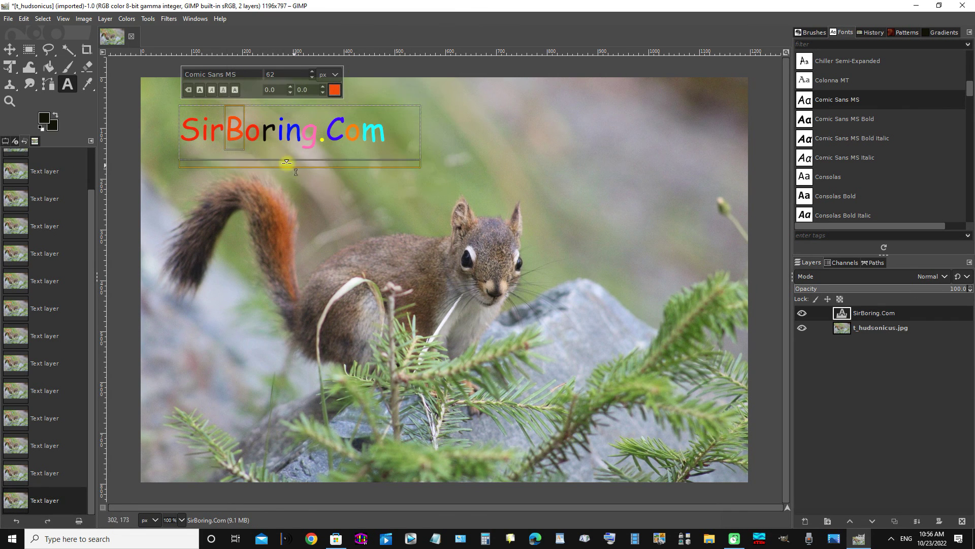
{"action": "left_click", "coordinate": [225, 131]}
{"action": "left_click_drag", "start_coordinate": [225, 131], "coordinate": [209, 131]}
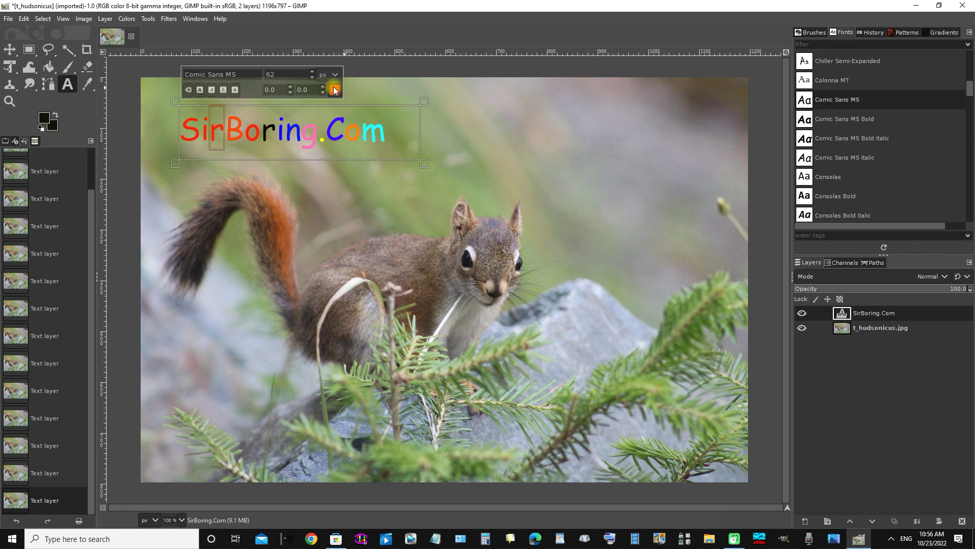
{"action": "left_click", "coordinate": [333, 89]}
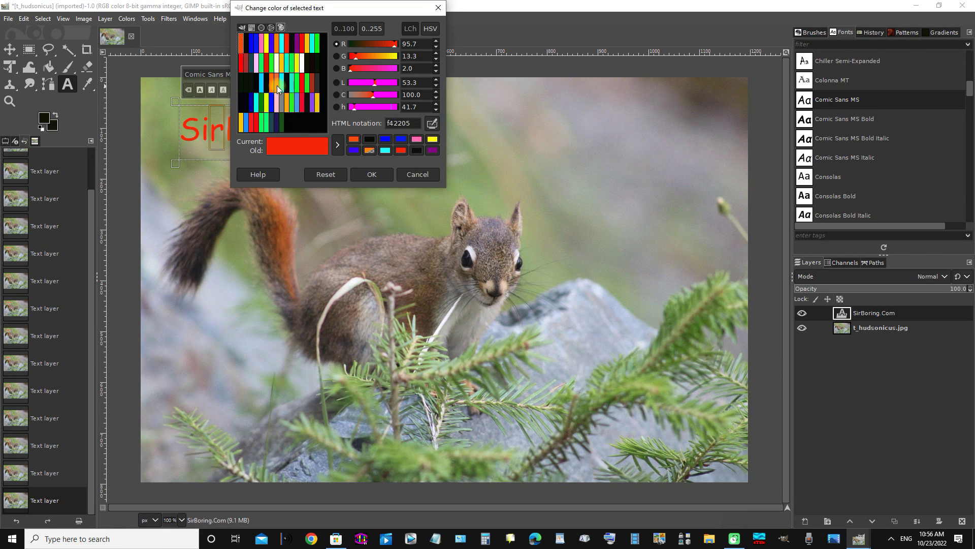
{"action": "left_click", "coordinate": [273, 83]}
{"action": "left_click", "coordinate": [372, 175]}
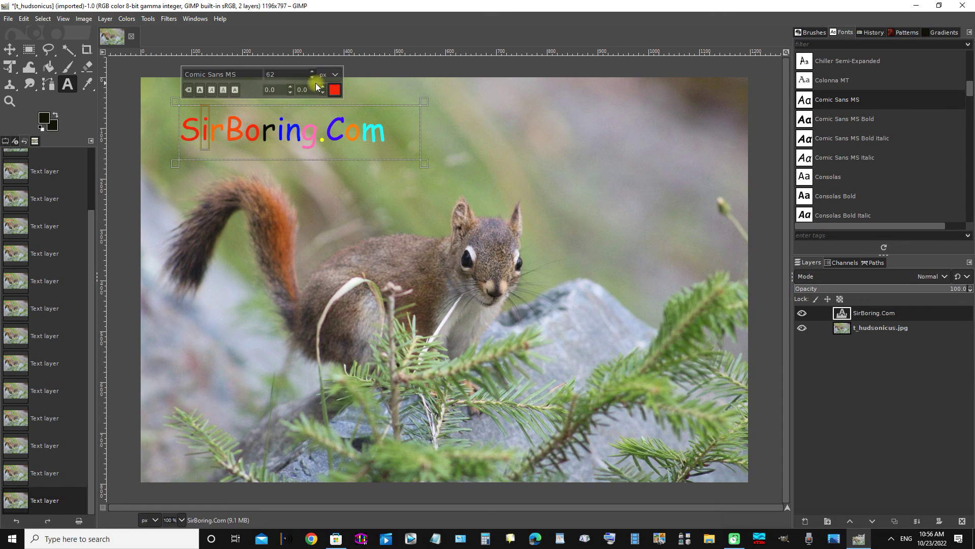
- Make the first i green and the S blue 000fff
{"action": "left_click", "coordinate": [334, 90]}
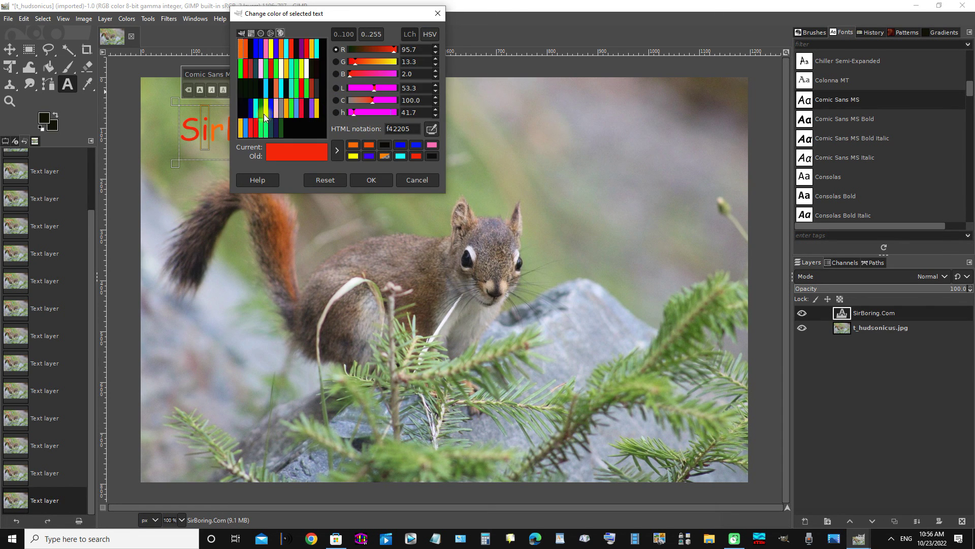
{"action": "left_click", "coordinate": [264, 114]}
{"action": "left_click", "coordinate": [372, 180]}
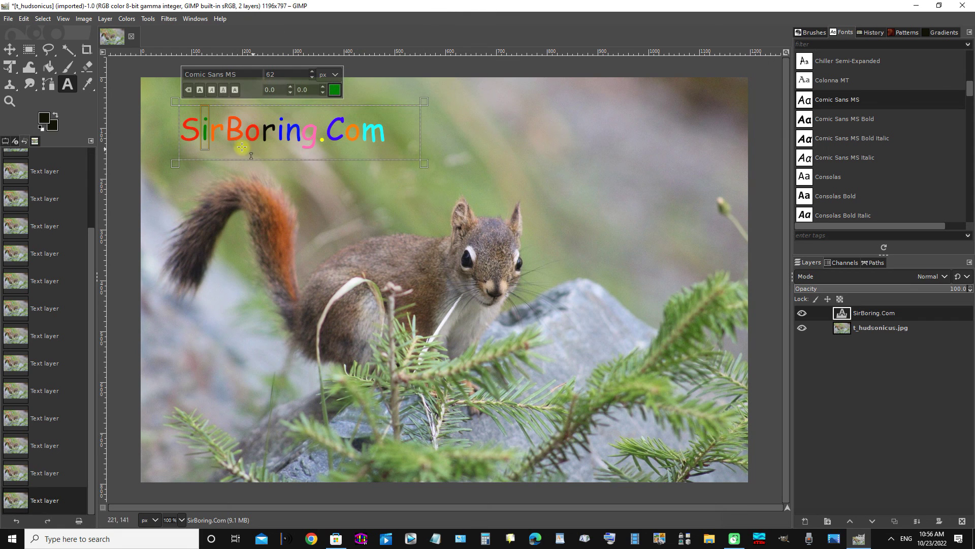
{"action": "left_click_drag", "start_coordinate": [200, 126], "coordinate": [179, 127]}
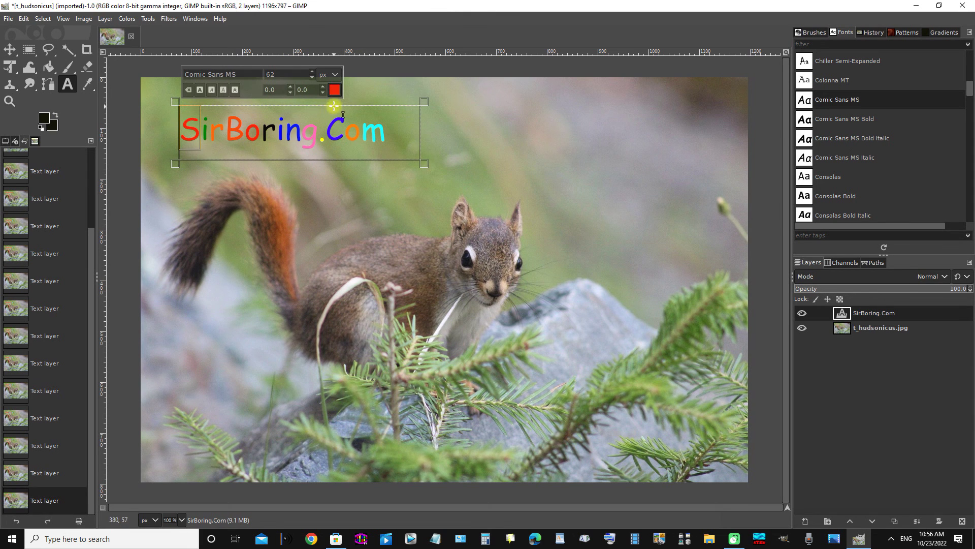
{"action": "left_click", "coordinate": [335, 90]}
{"action": "left_click", "coordinate": [274, 108]}
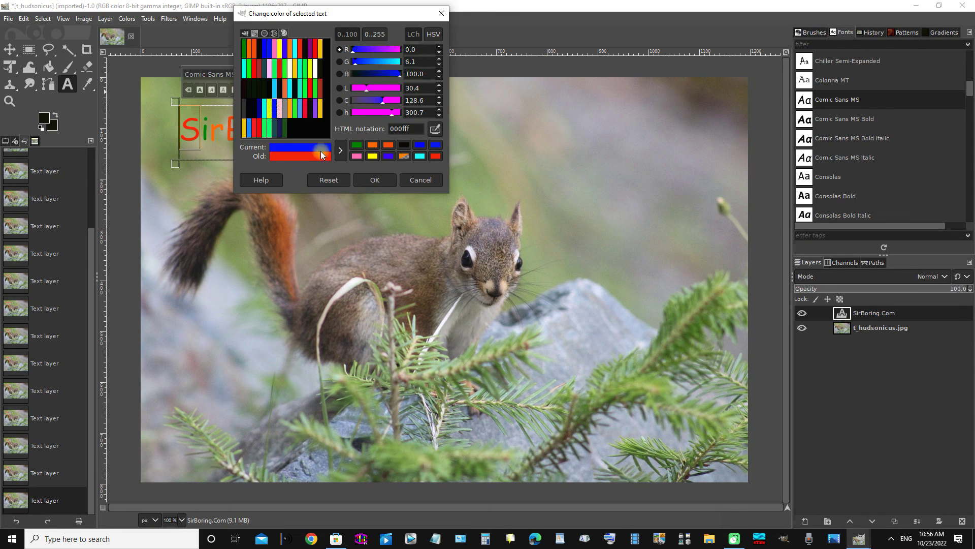
{"action": "left_click", "coordinate": [376, 181]}
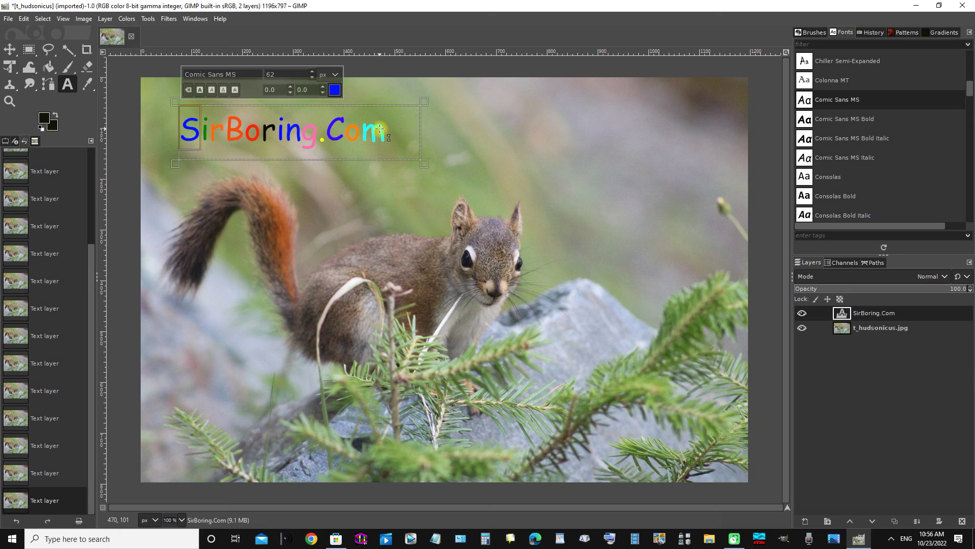
{"action": "left_click_drag", "start_coordinate": [389, 130], "coordinate": [179, 132]}
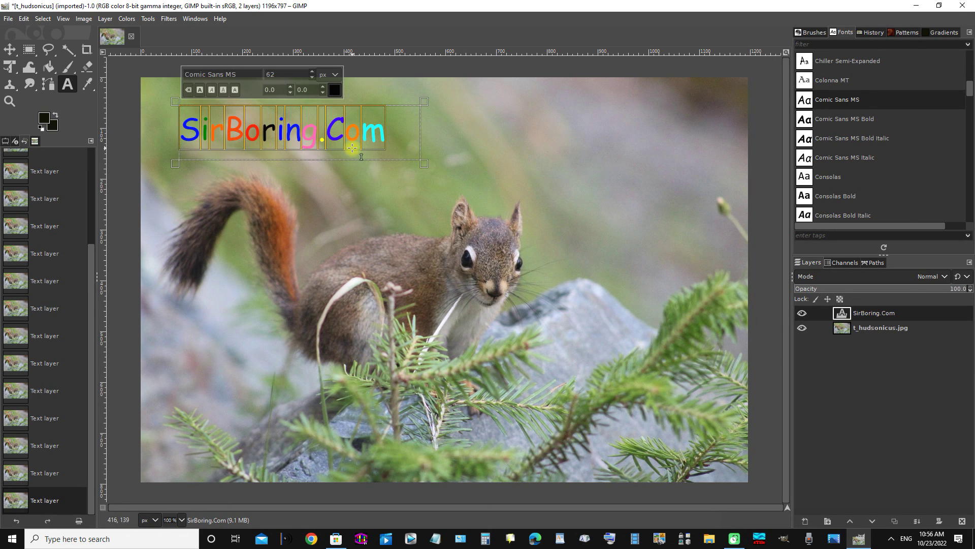